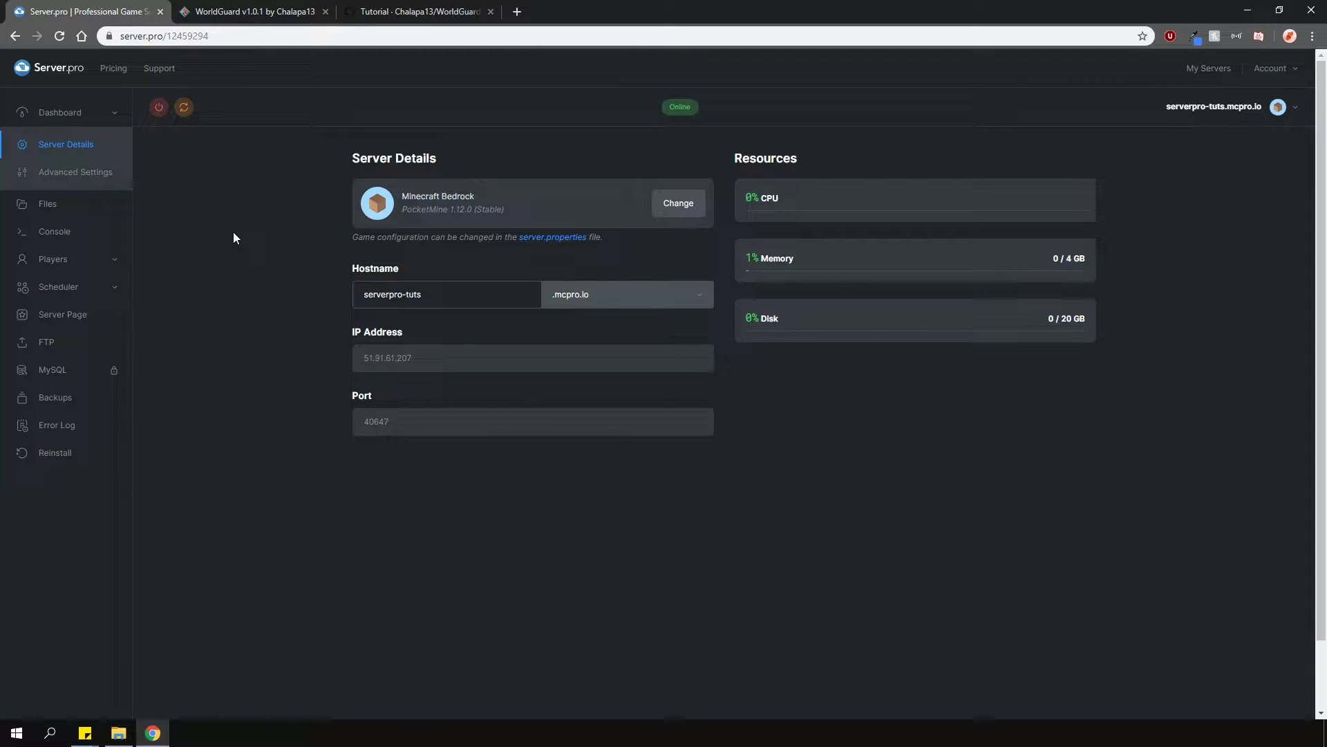
Copy the Direct Download link address of WorldGuard v1.0.1 from its Poggit page
{"action": "left_click", "coordinate": [246, 16]}
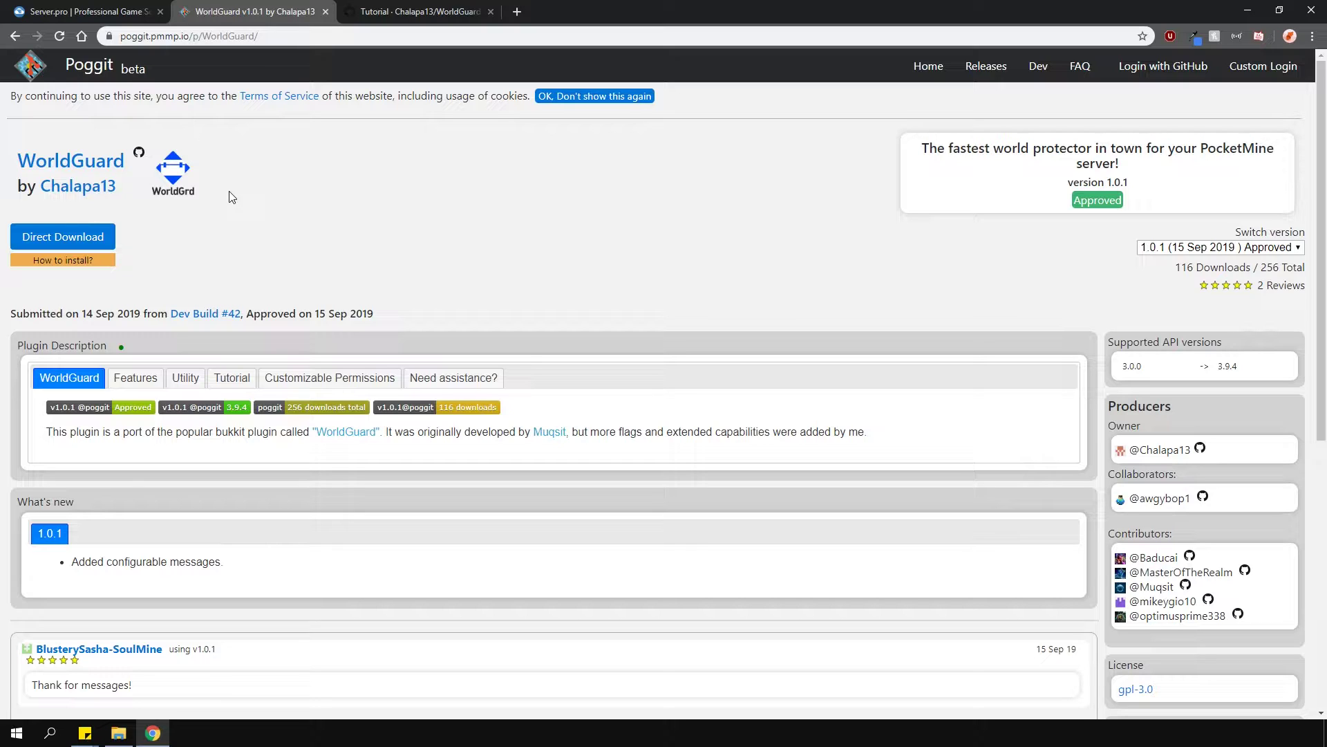
{"action": "right_click", "coordinate": [56, 242]}
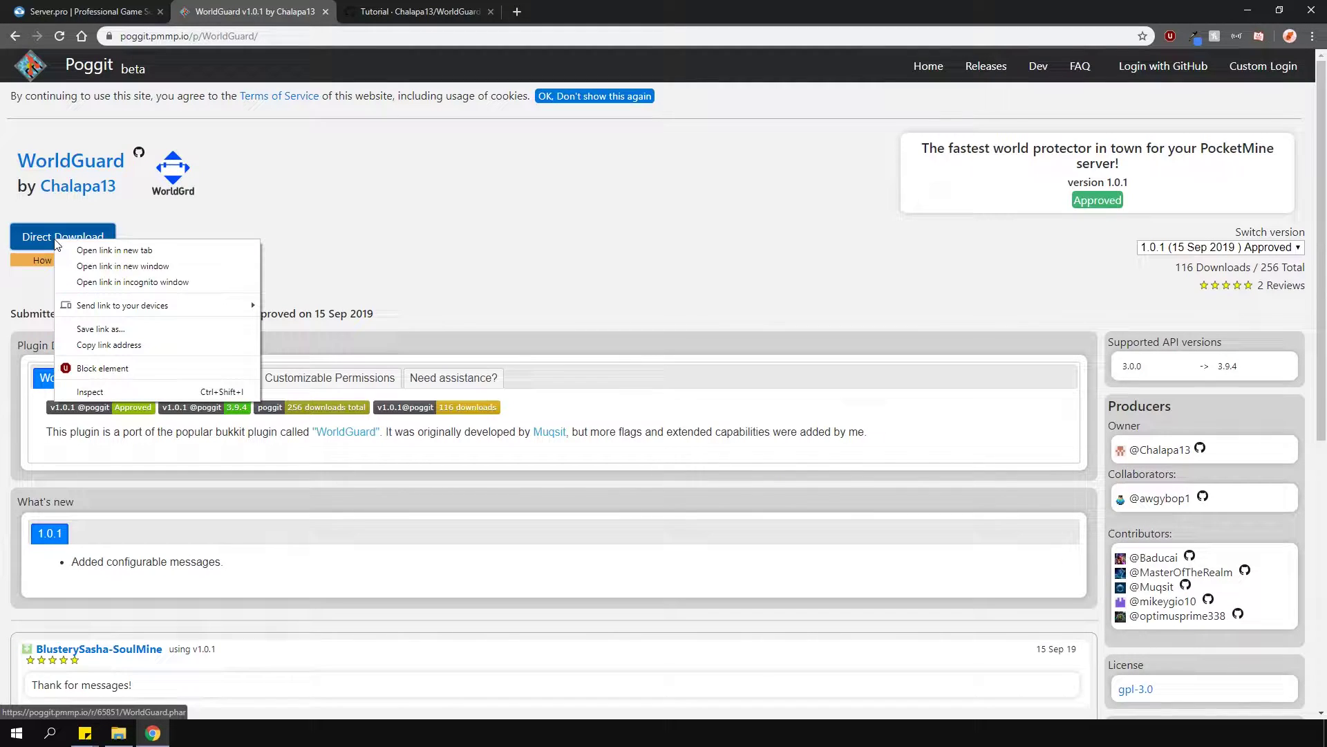
{"action": "left_click", "coordinate": [100, 345]}
Upload WorldGuard.phar from the copied web link into the Server.pro plugins folder and restart the server
{"action": "left_click", "coordinate": [128, 13]}
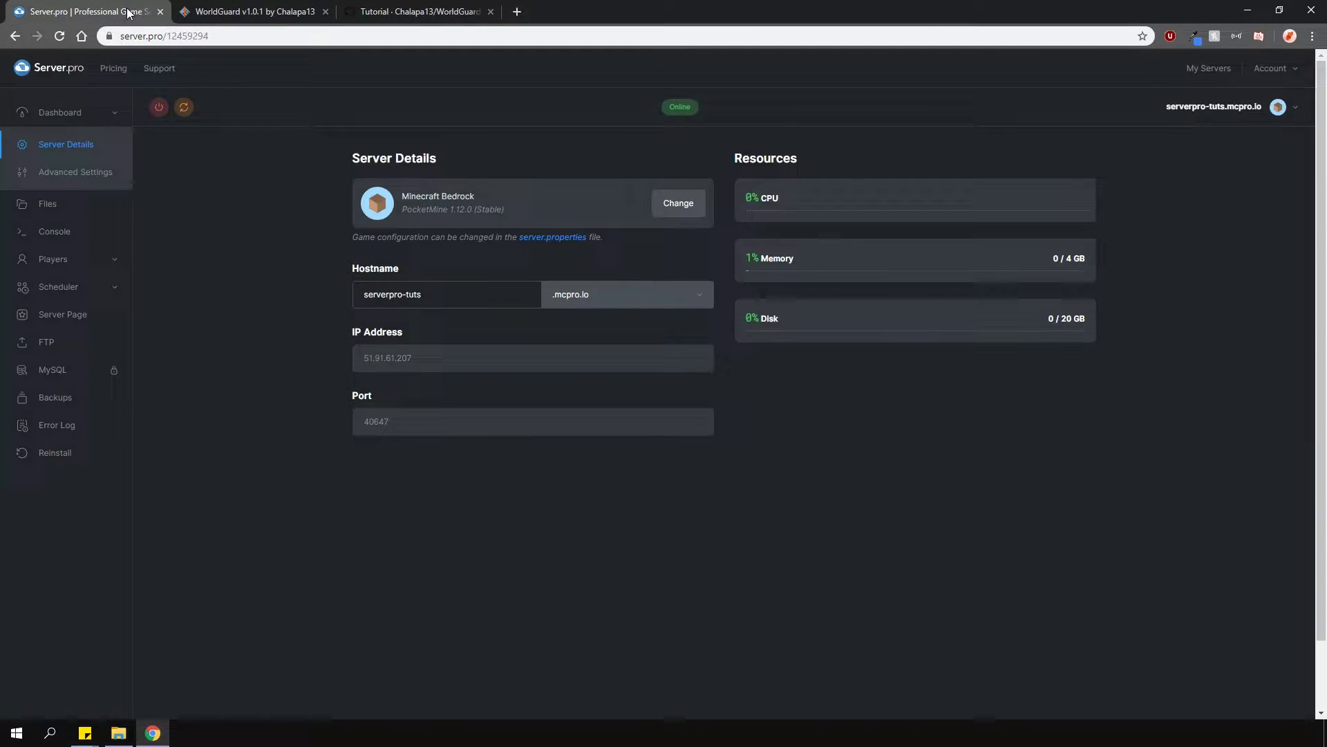
{"action": "left_click", "coordinate": [74, 205]}
{"action": "left_click", "coordinate": [395, 321]}
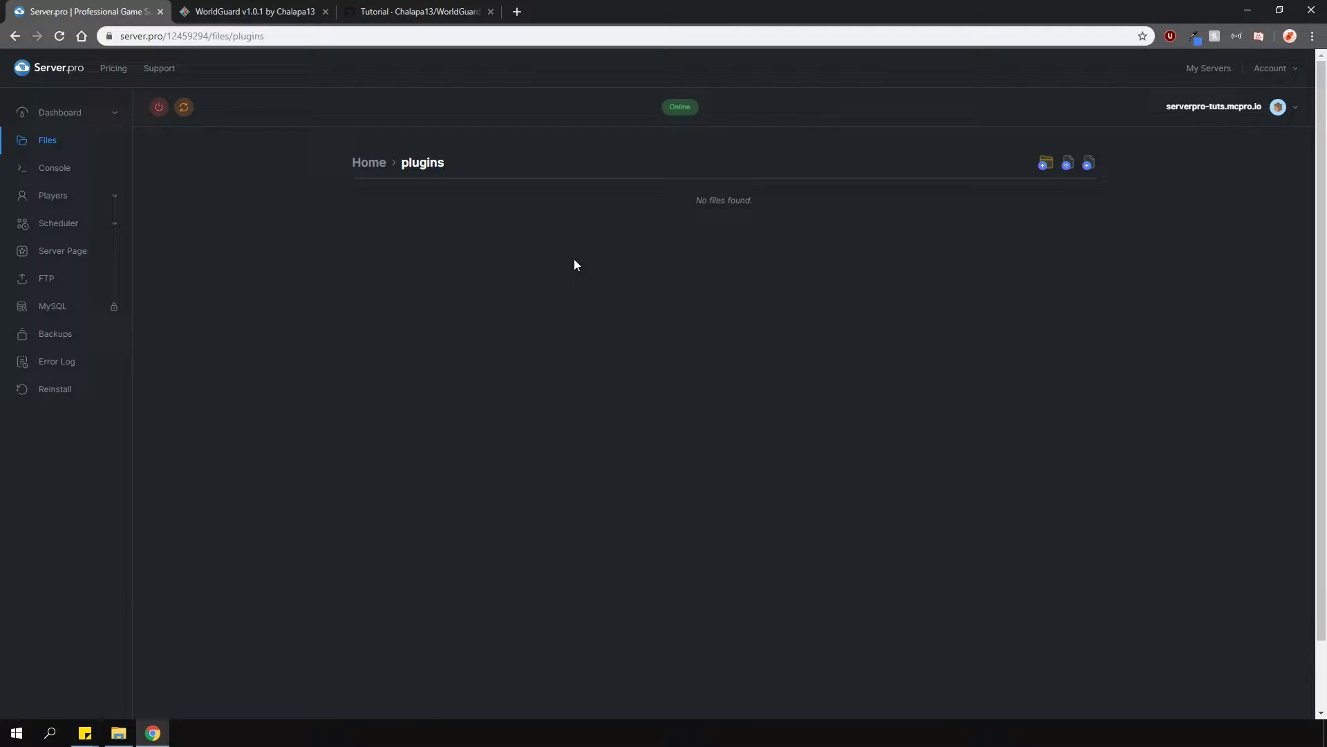
{"action": "left_click", "coordinate": [1066, 164]}
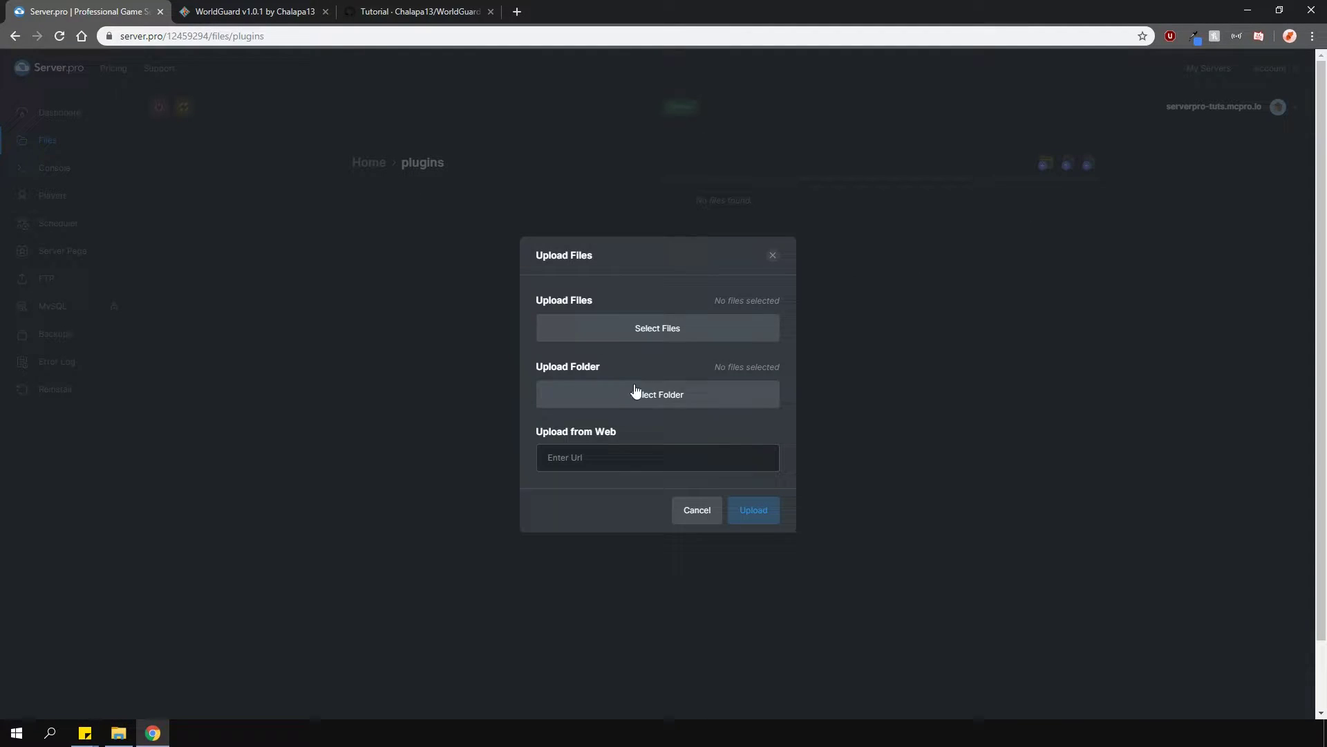
{"action": "right_click", "coordinate": [568, 453]}
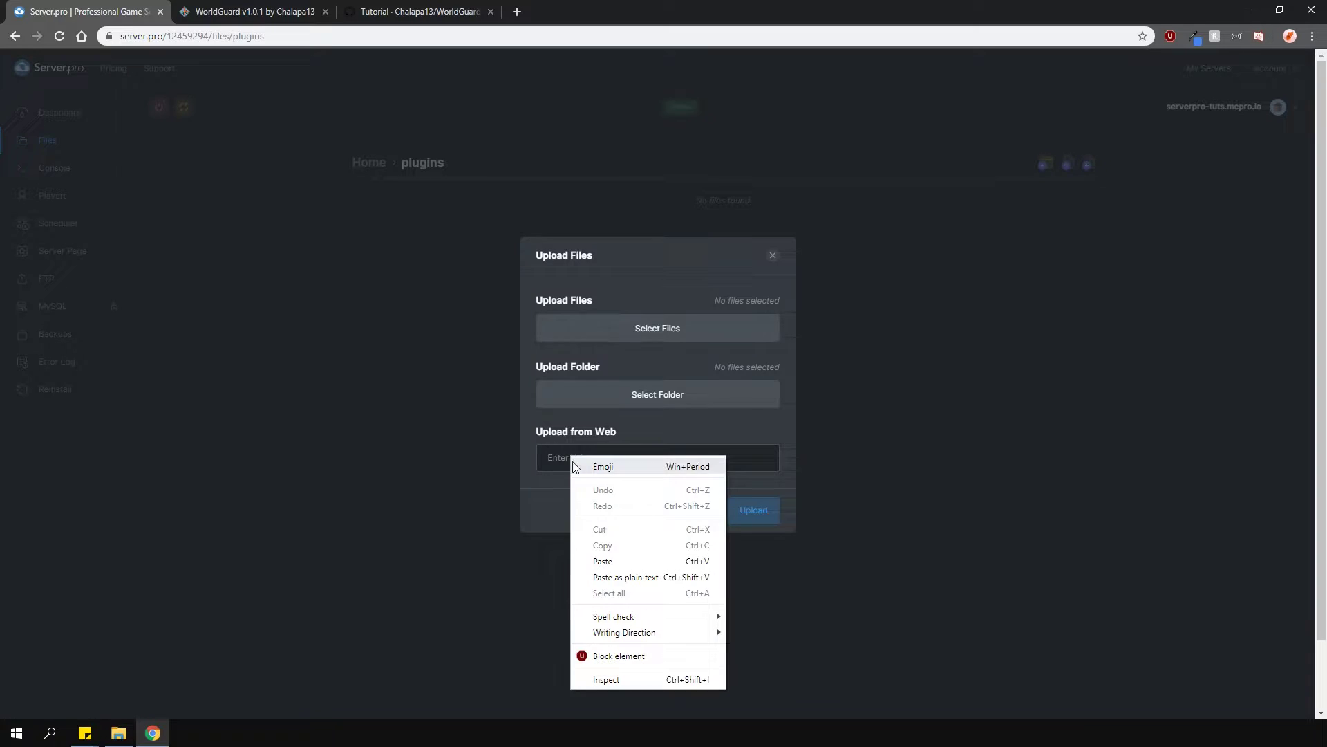
{"action": "left_click", "coordinate": [611, 555]}
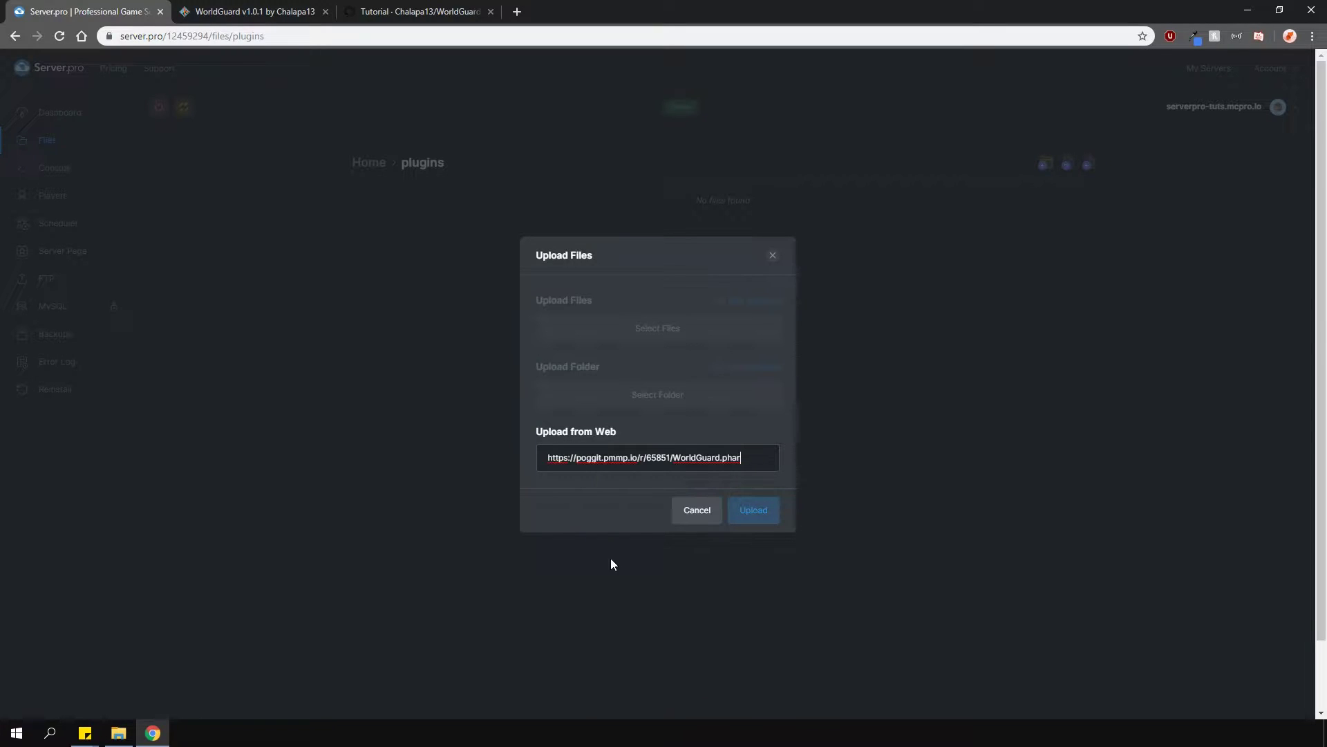
{"action": "left_click", "coordinate": [741, 520]}
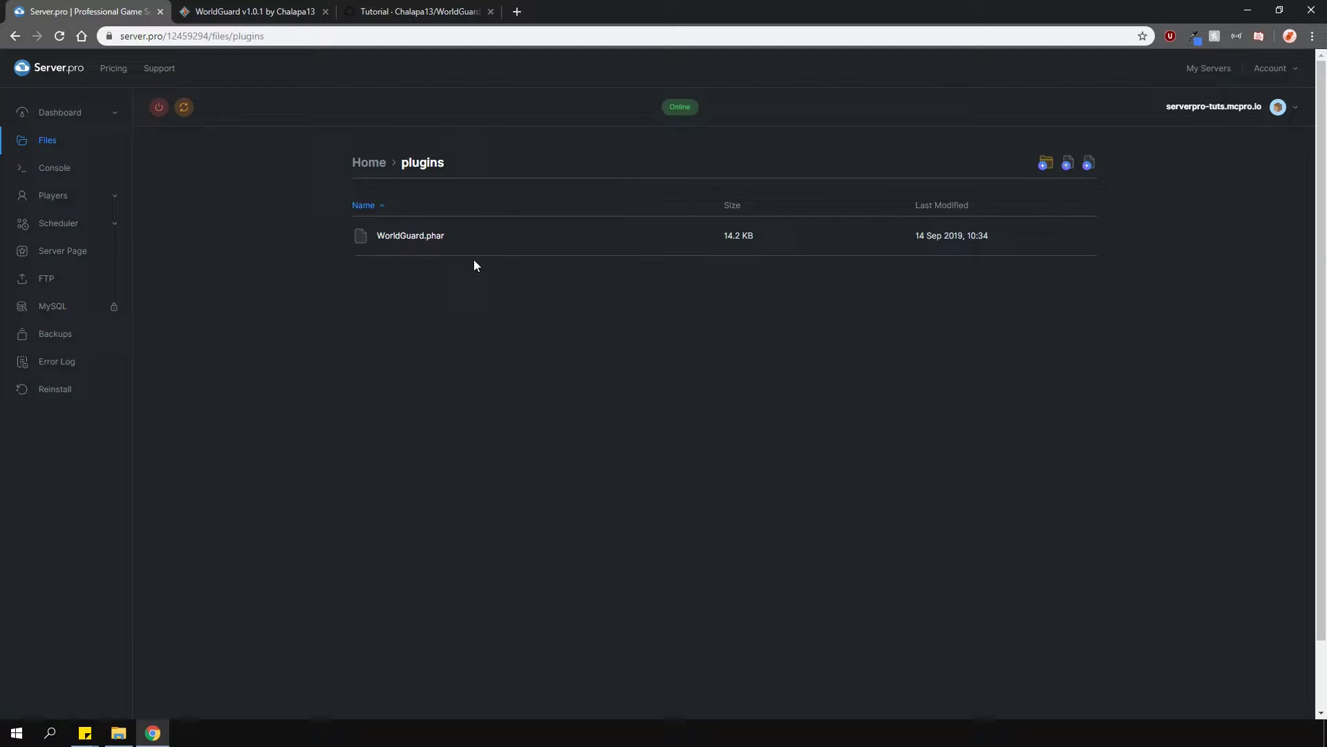
{"action": "left_click", "coordinate": [183, 106]}
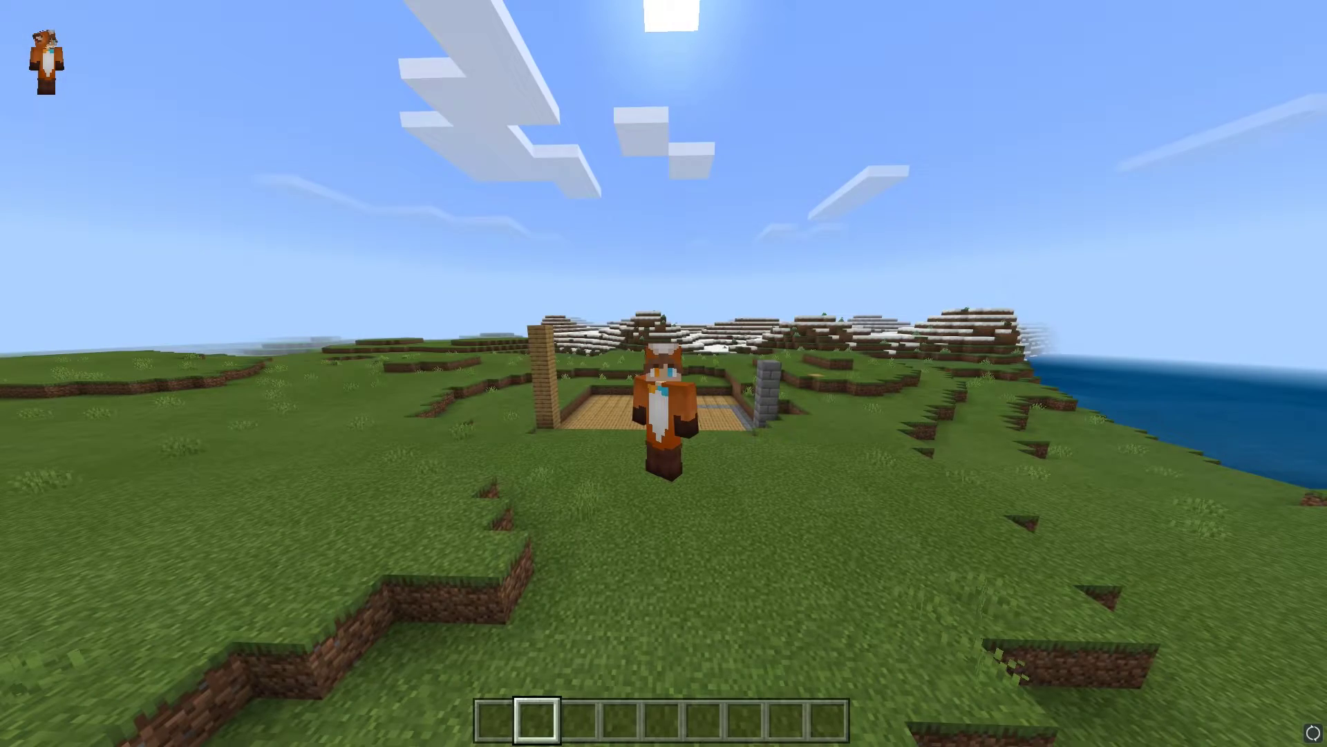
In Minecraft, create region test1 with corners at the wooden pillar's top (-370, 70, 182) and the opposite floor corner (-380, 63, 169)
{"action": "key", "text": "F5"}
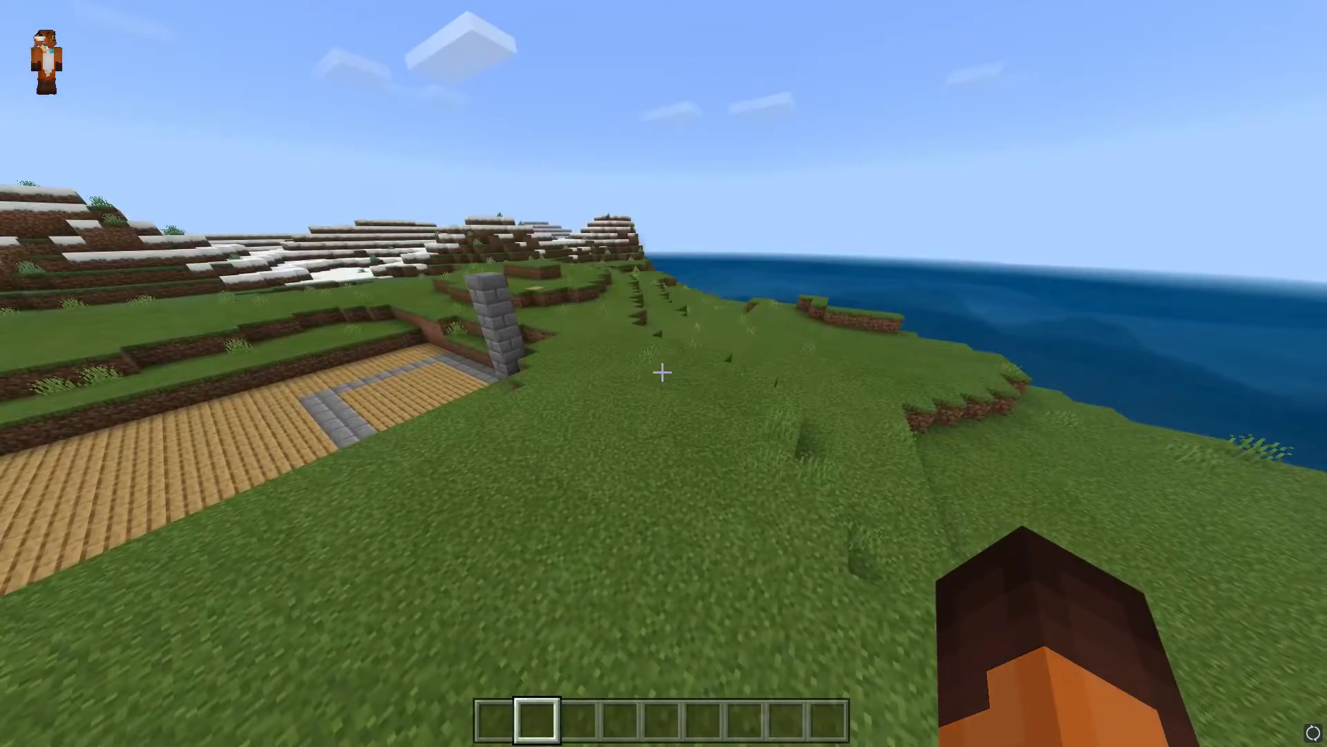
{"action": "key", "text": "a"}
{"action": "key", "text": "d"}
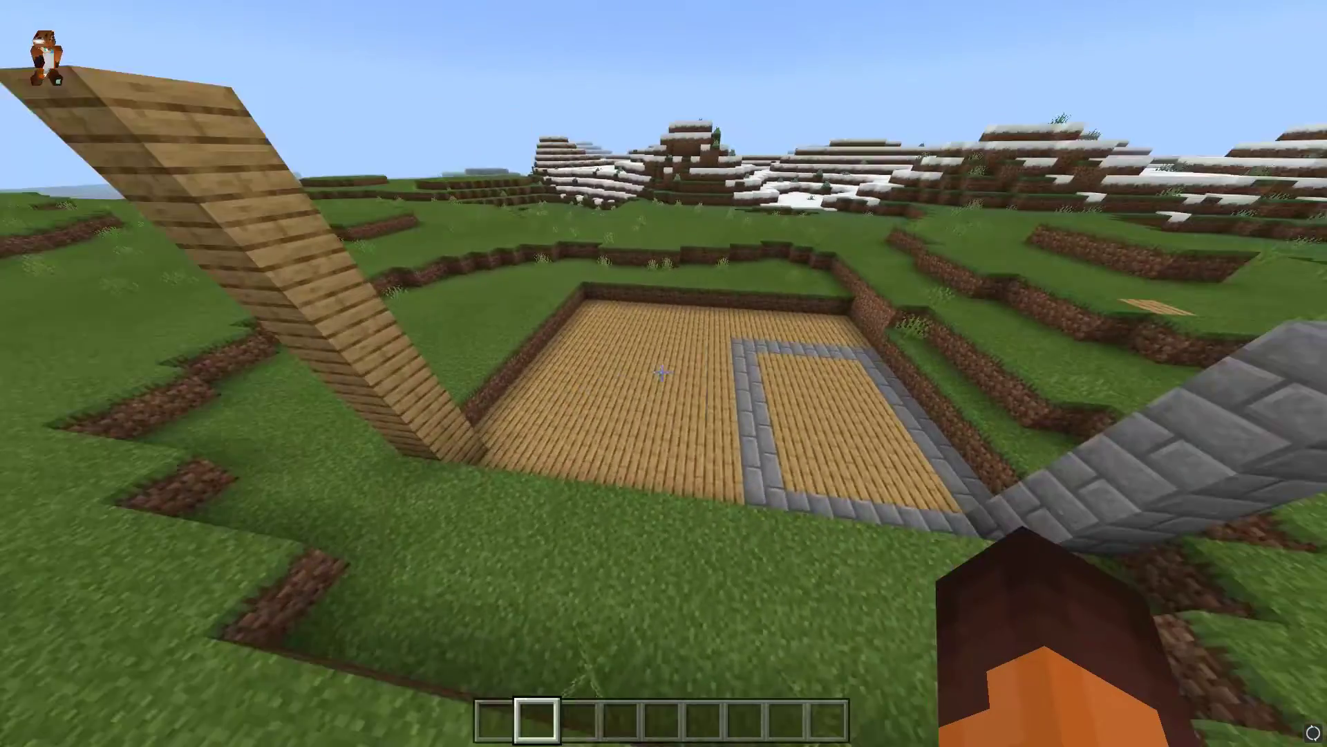
{"action": "key", "text": "a"}
{"action": "key", "text": "space"}
{"action": "key", "text": "slash"}
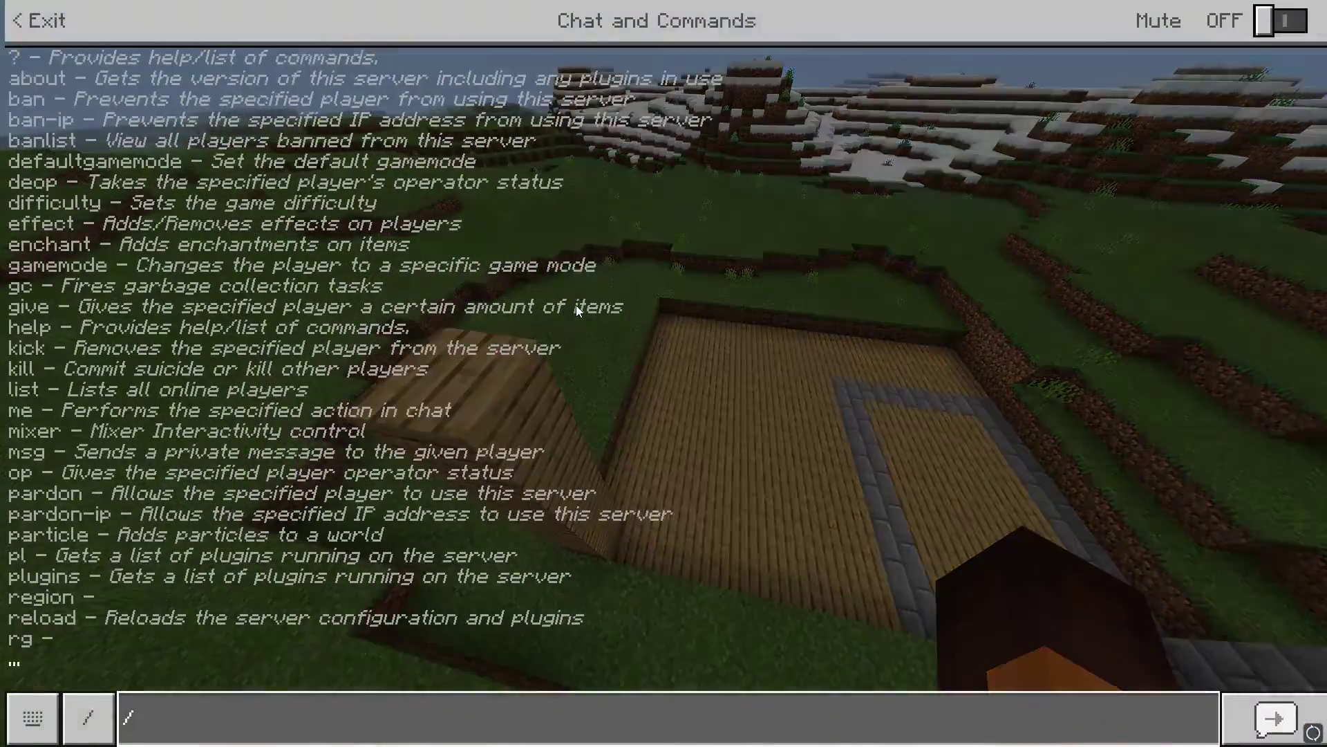
{"action": "type", "text": "region c"}
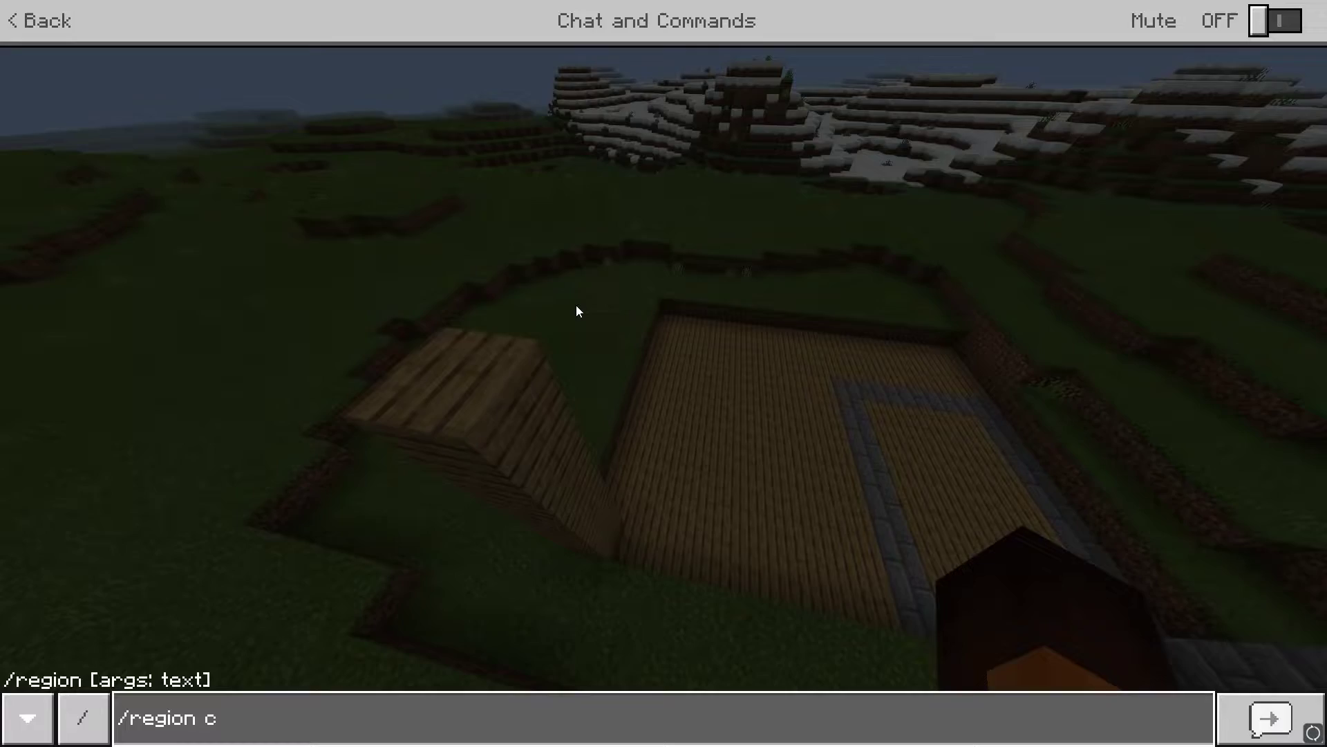
{"action": "type", "text": "reate test1"}
{"action": "key", "text": "Return"}
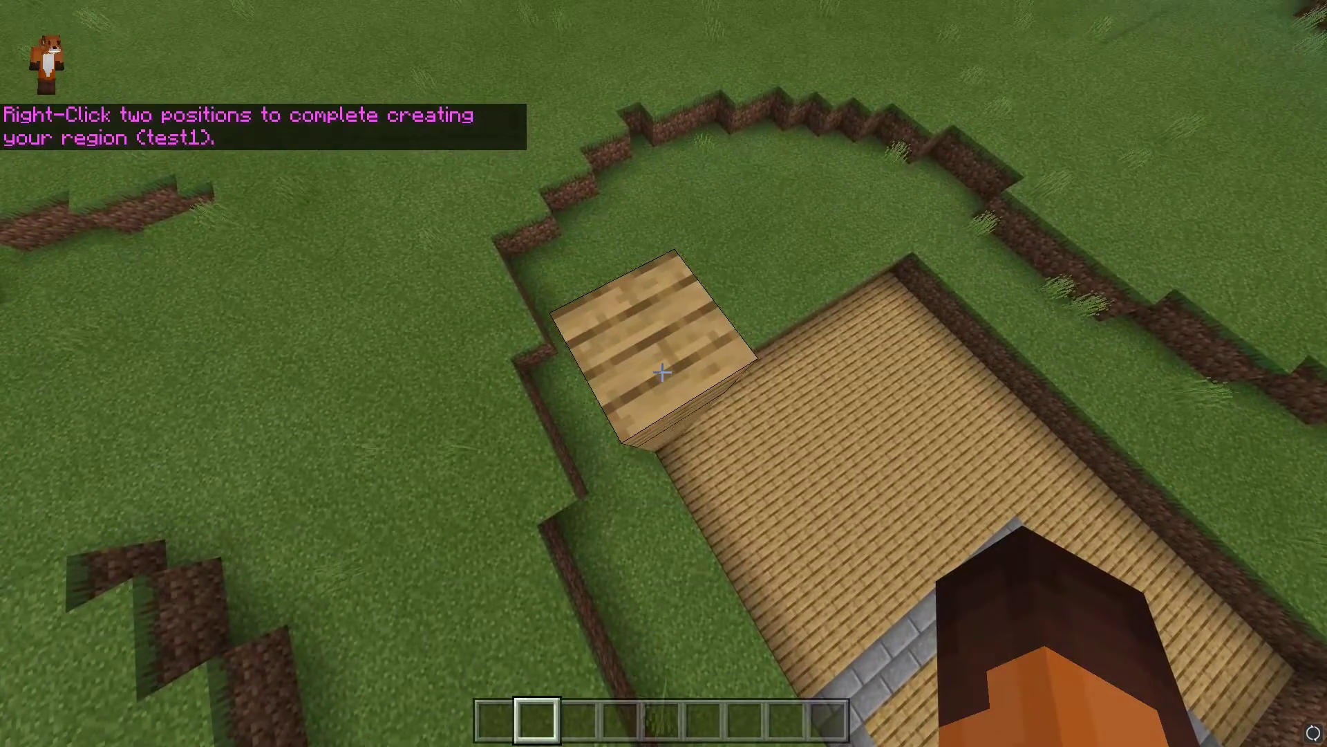
{"action": "right_click", "coordinate": [662, 372]}
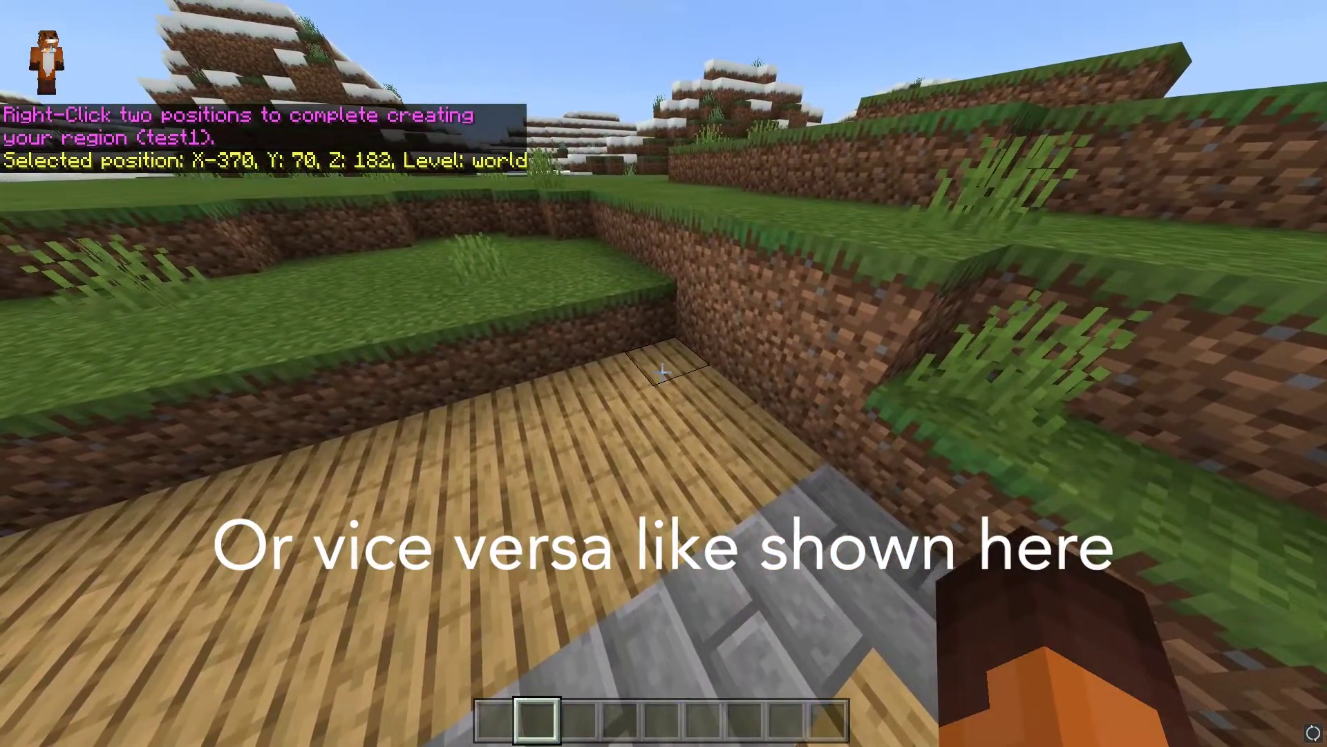
{"action": "right_click", "coordinate": [662, 371]}
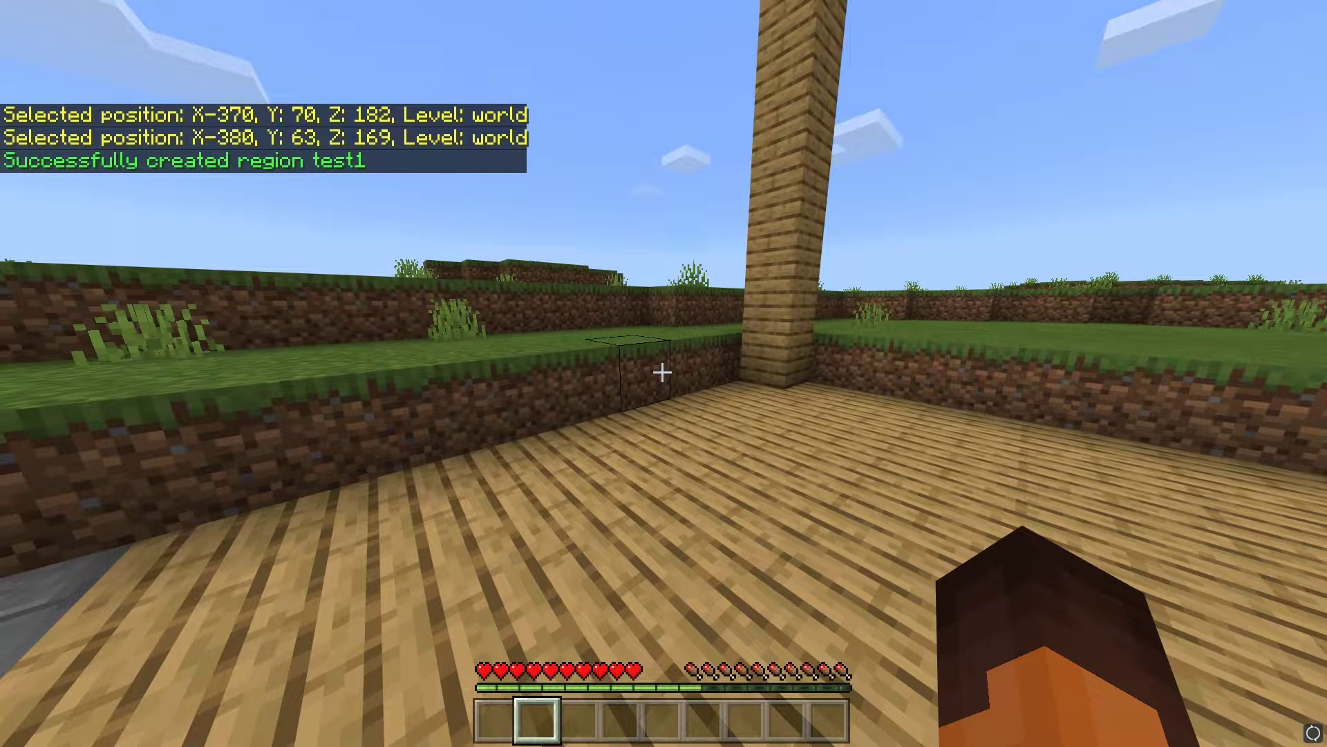
List all existing WorldGuard regions with the command /region list
{"action": "key", "text": "slash"}
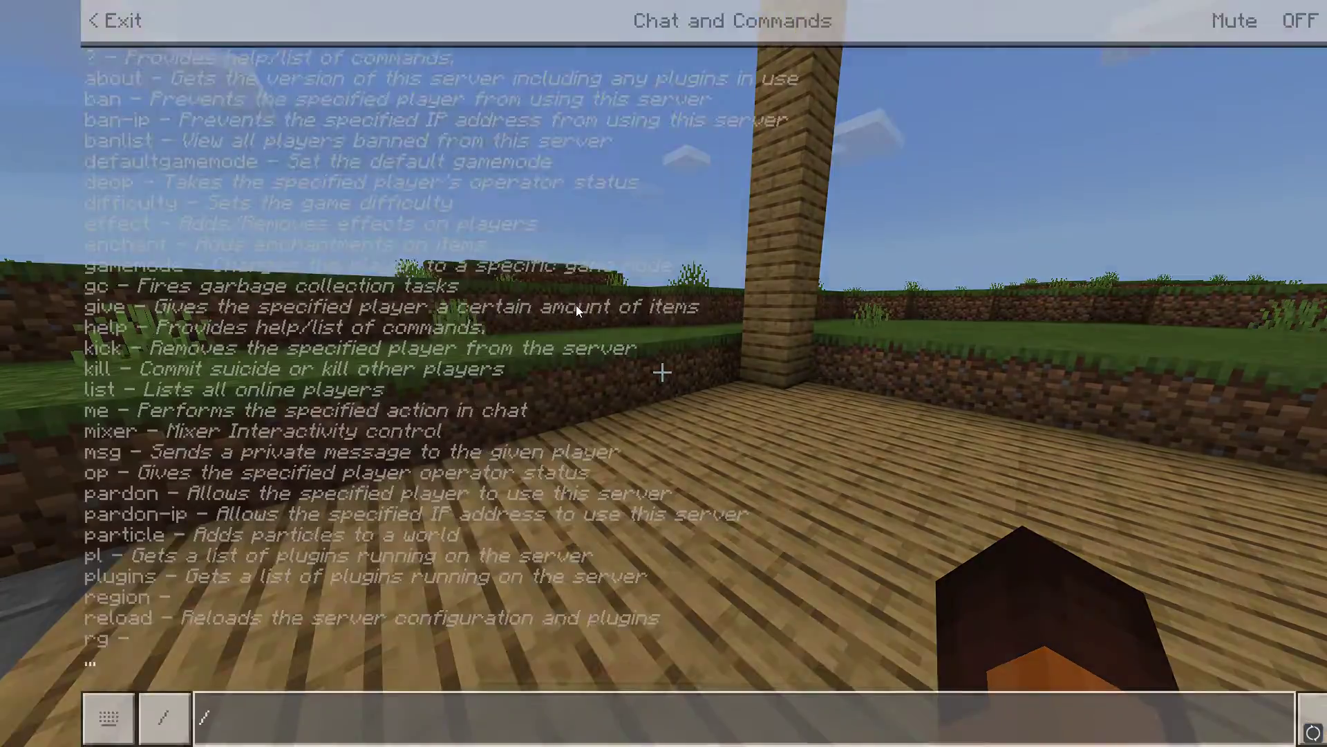
{"action": "type", "text": "region list"}
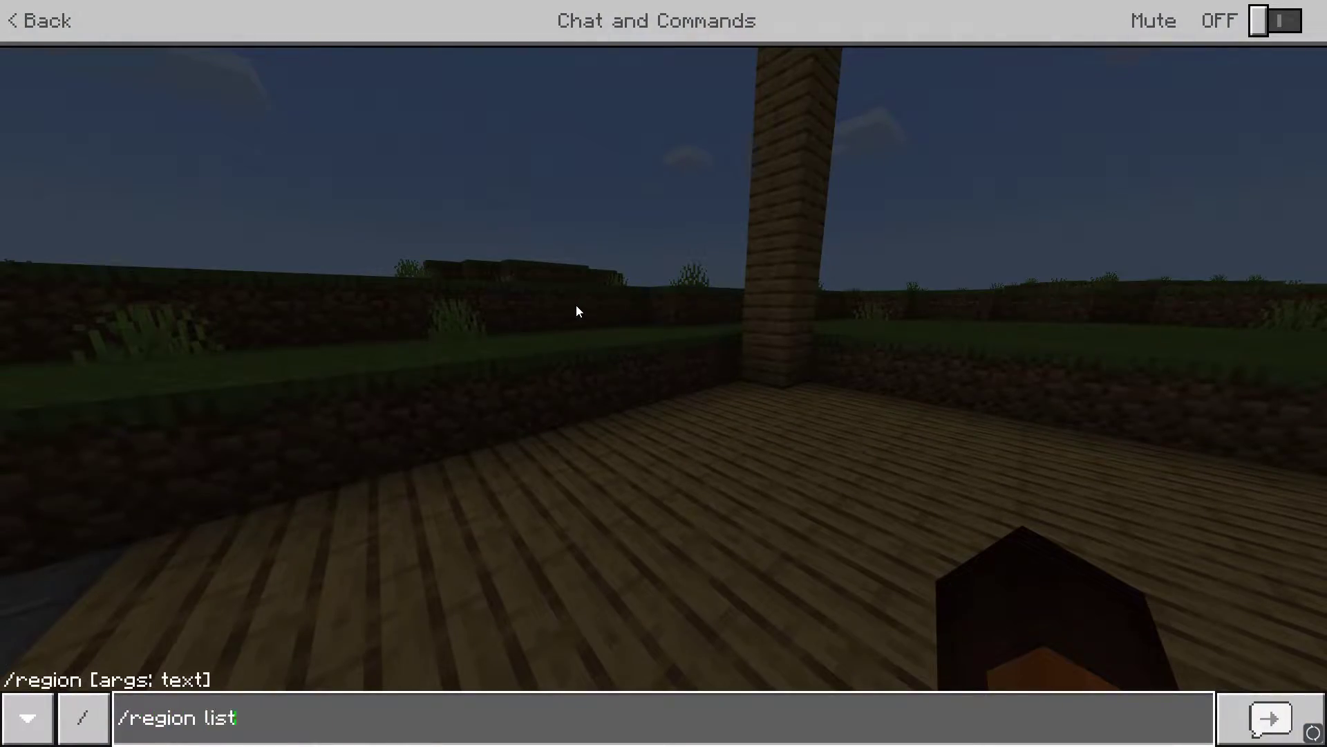
{"action": "key", "text": "Return"}
Show the flags of region test1 with the command /region flags get test1
{"action": "key", "text": "w"}
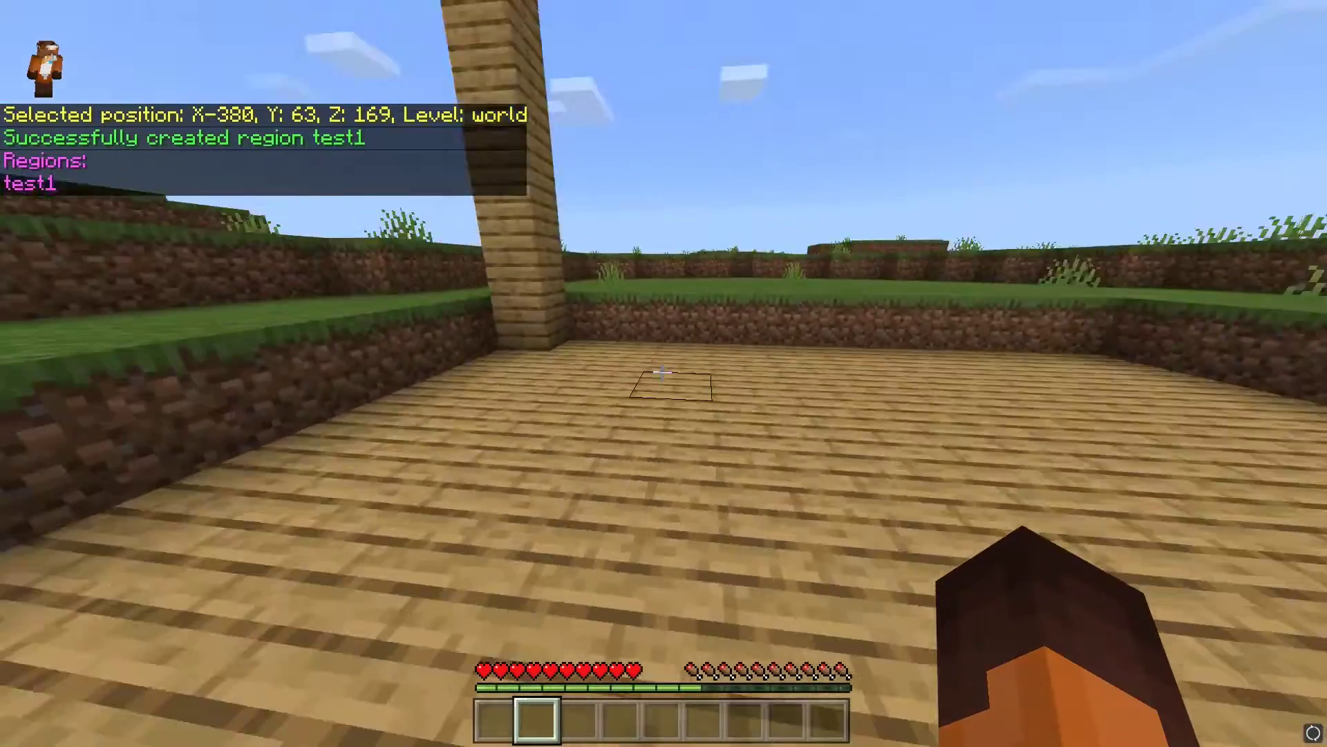
{"action": "key", "text": "space"}
{"action": "type", "text": "w"}
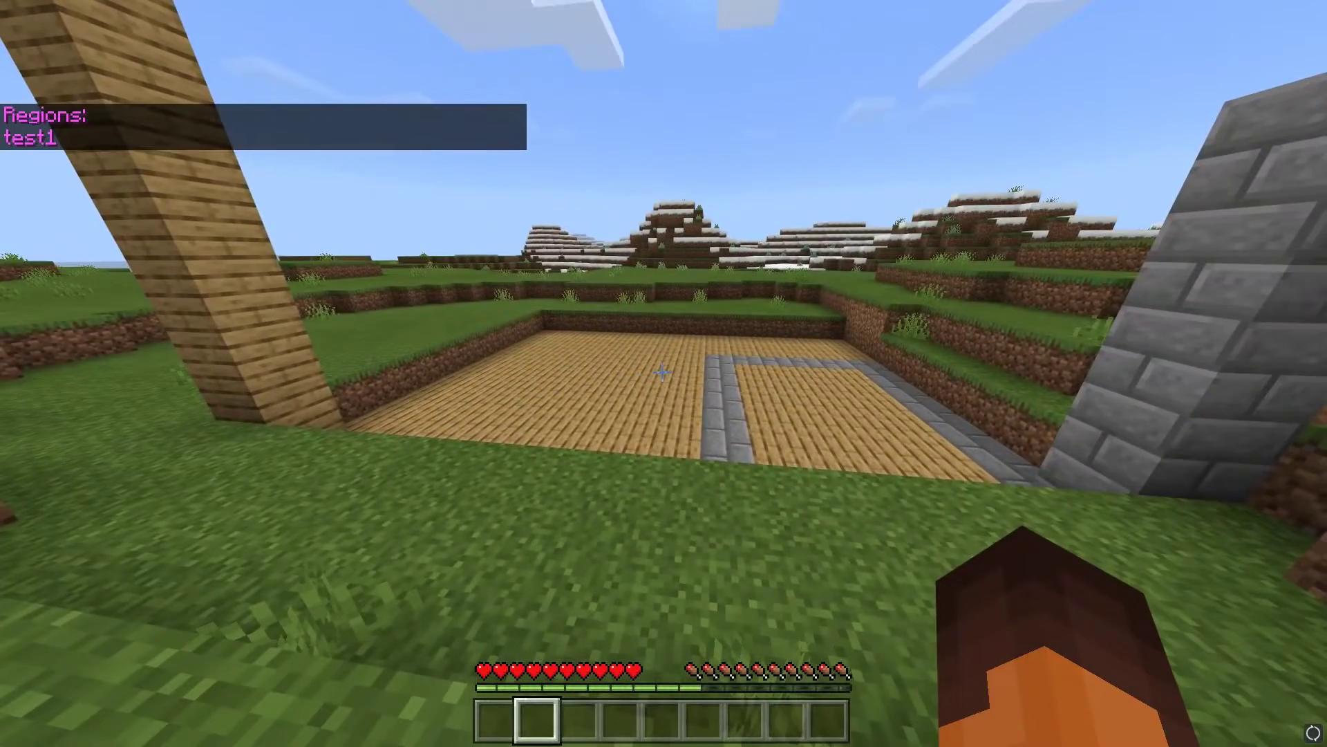
{"action": "type", "text": "/regio"}
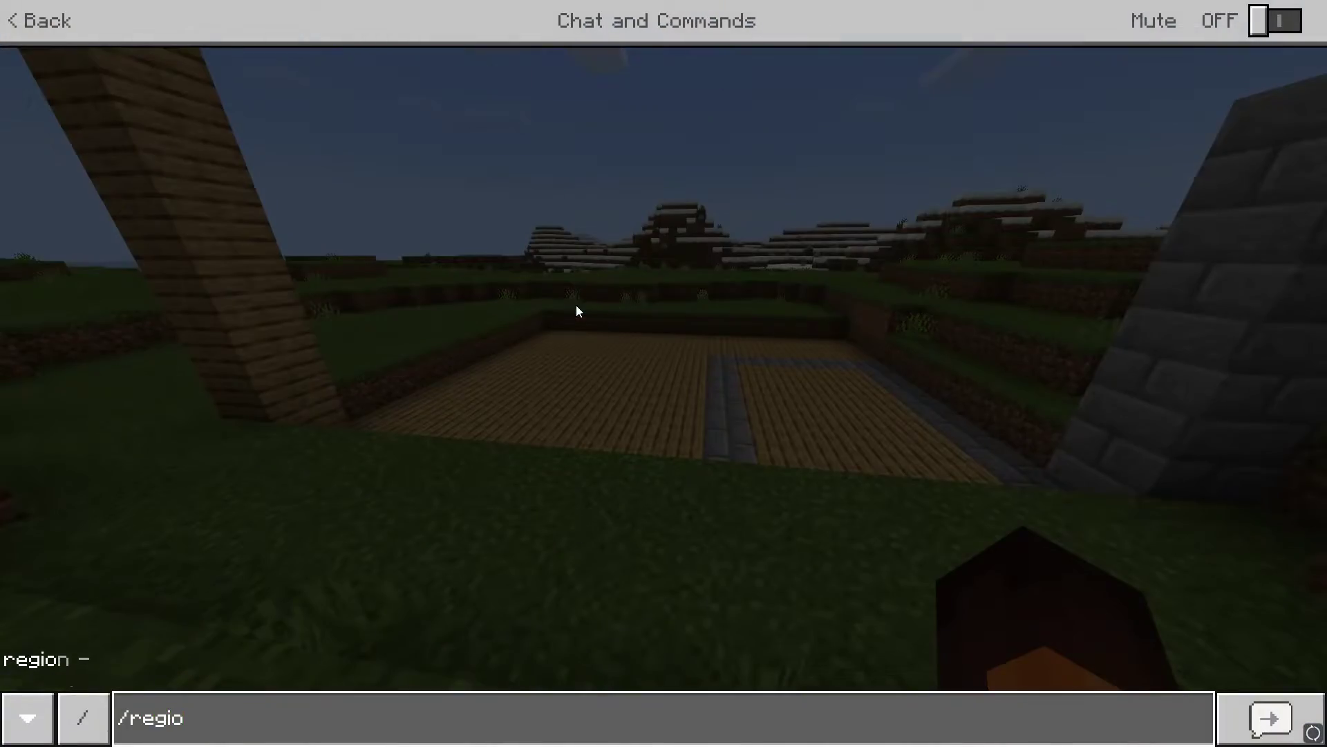
{"action": "type", "text": "n flags get test1"}
{"action": "key", "text": "Return"}
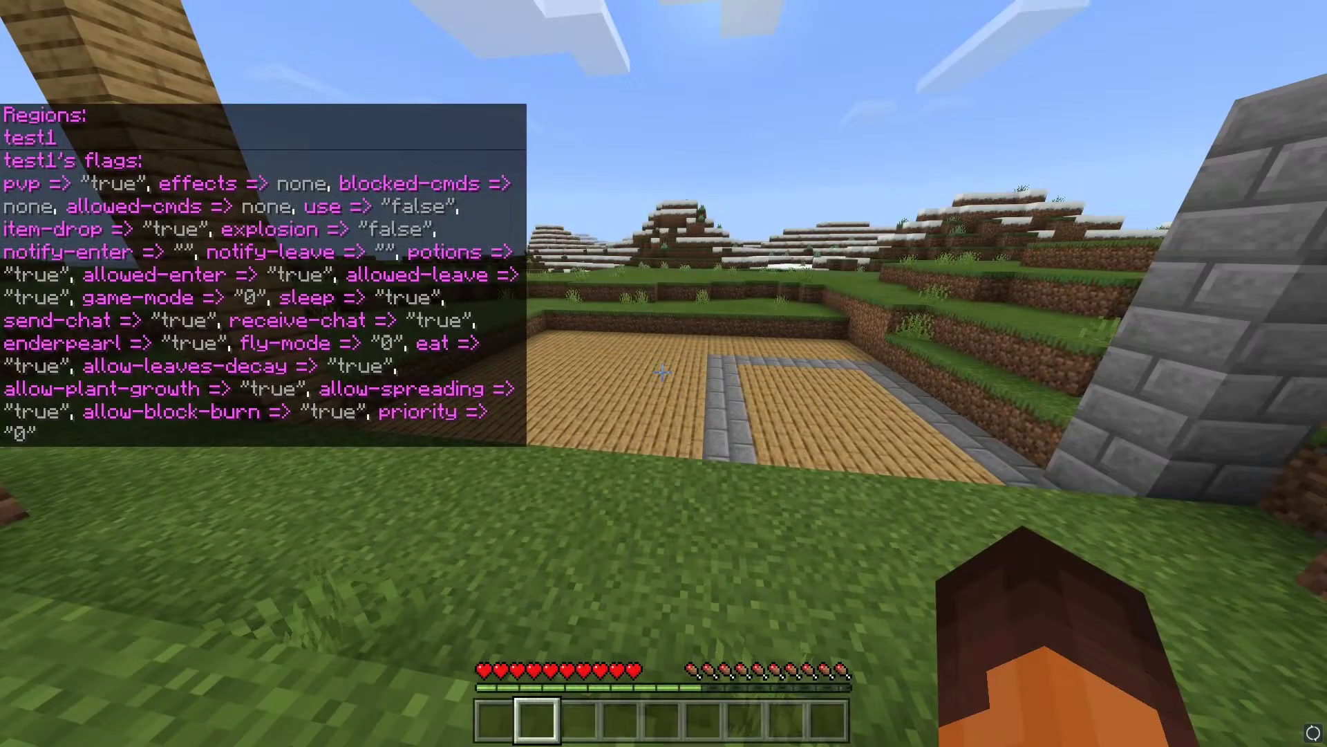
Set the pvp flag of region test1 to false with the region flags command
{"action": "key", "text": "t"}
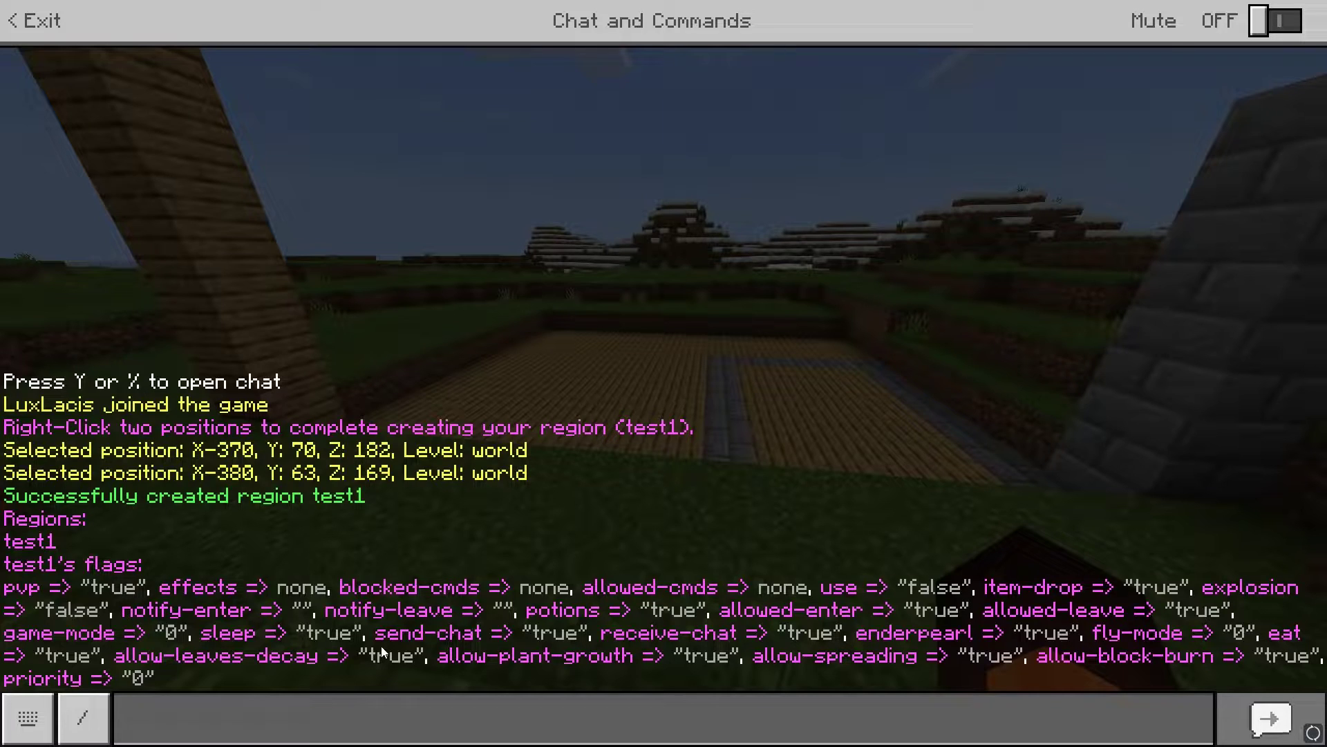
{"action": "left_click", "coordinate": [212, 732]}
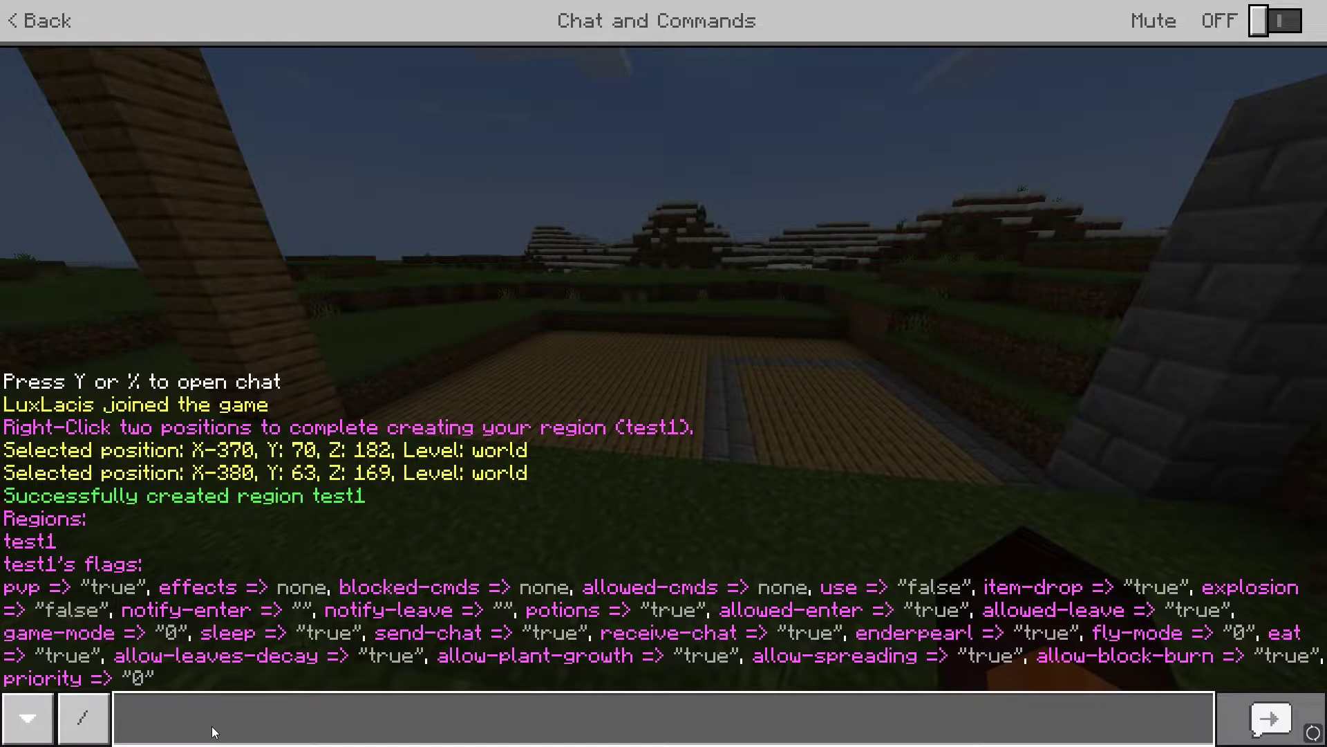
{"action": "type", "text": "/region fla"}
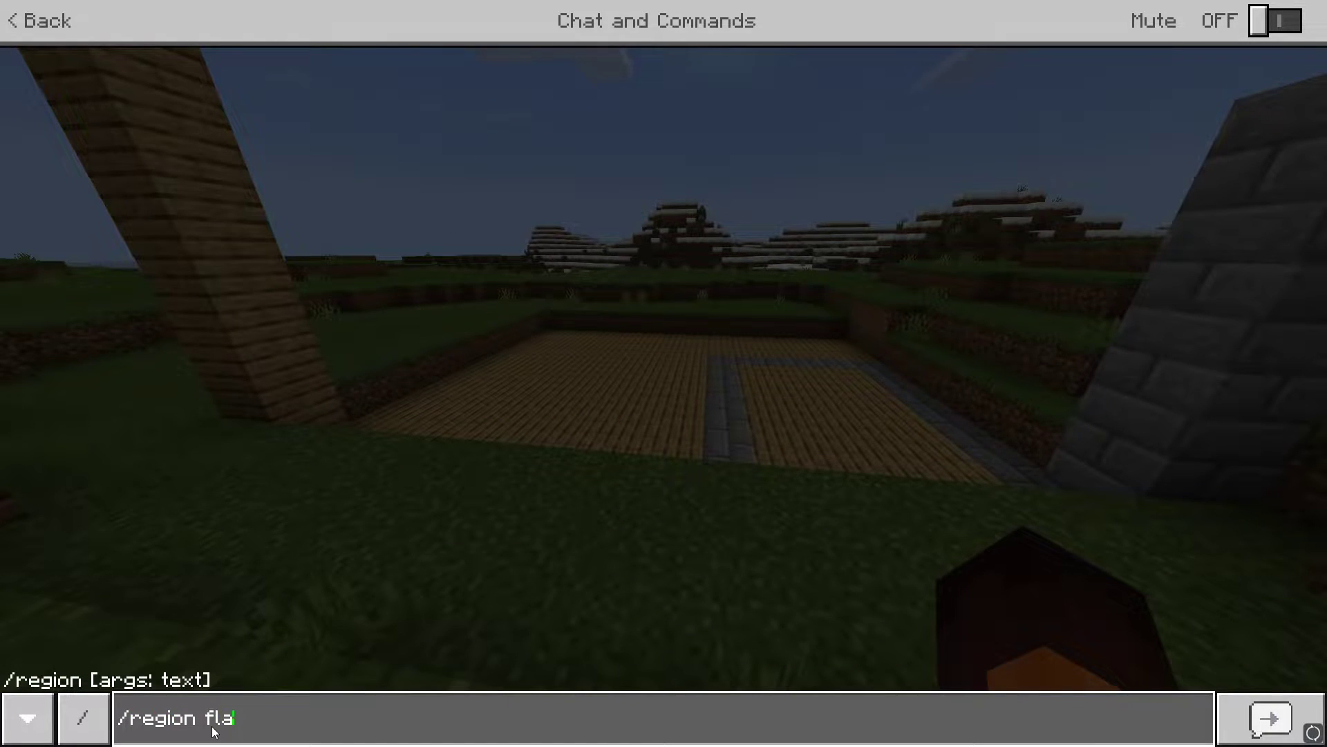
{"action": "type", "text": "gs set test1"}
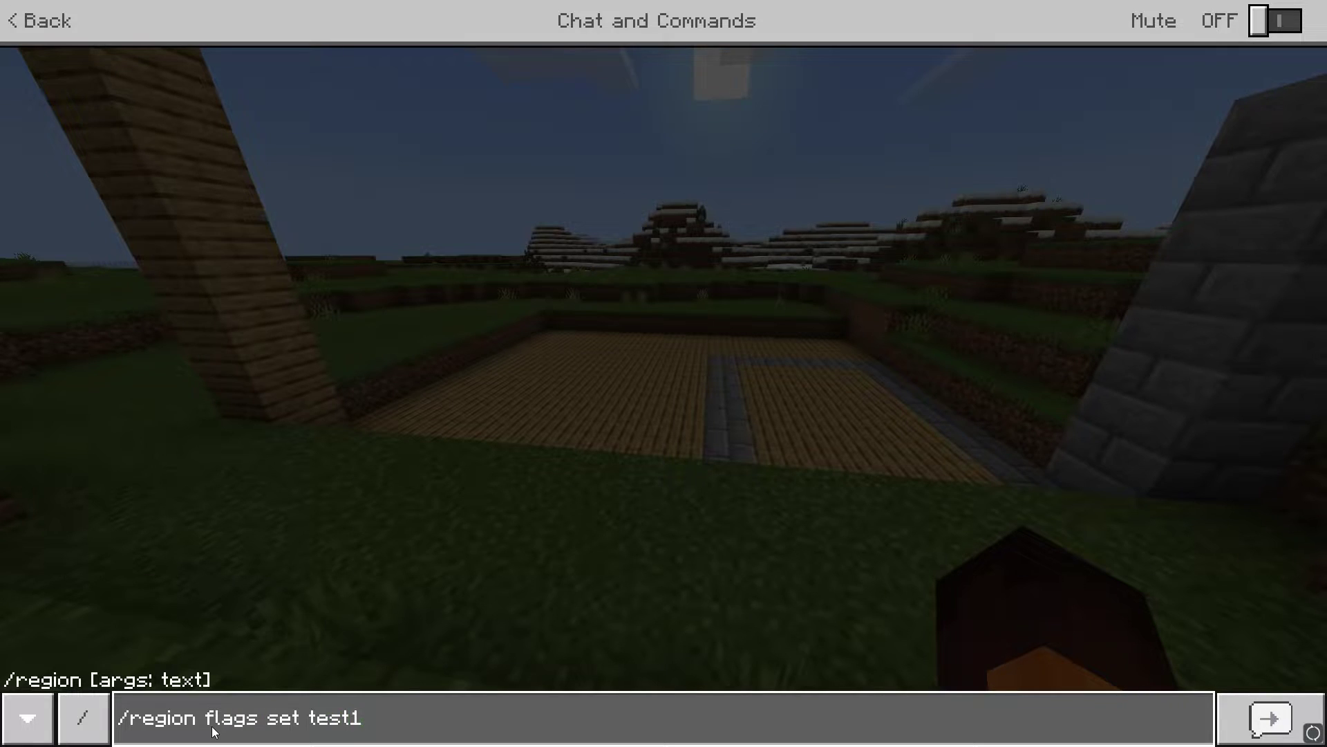
{"action": "type", "text": " pvp false"}
{"action": "key", "text": "Return"}
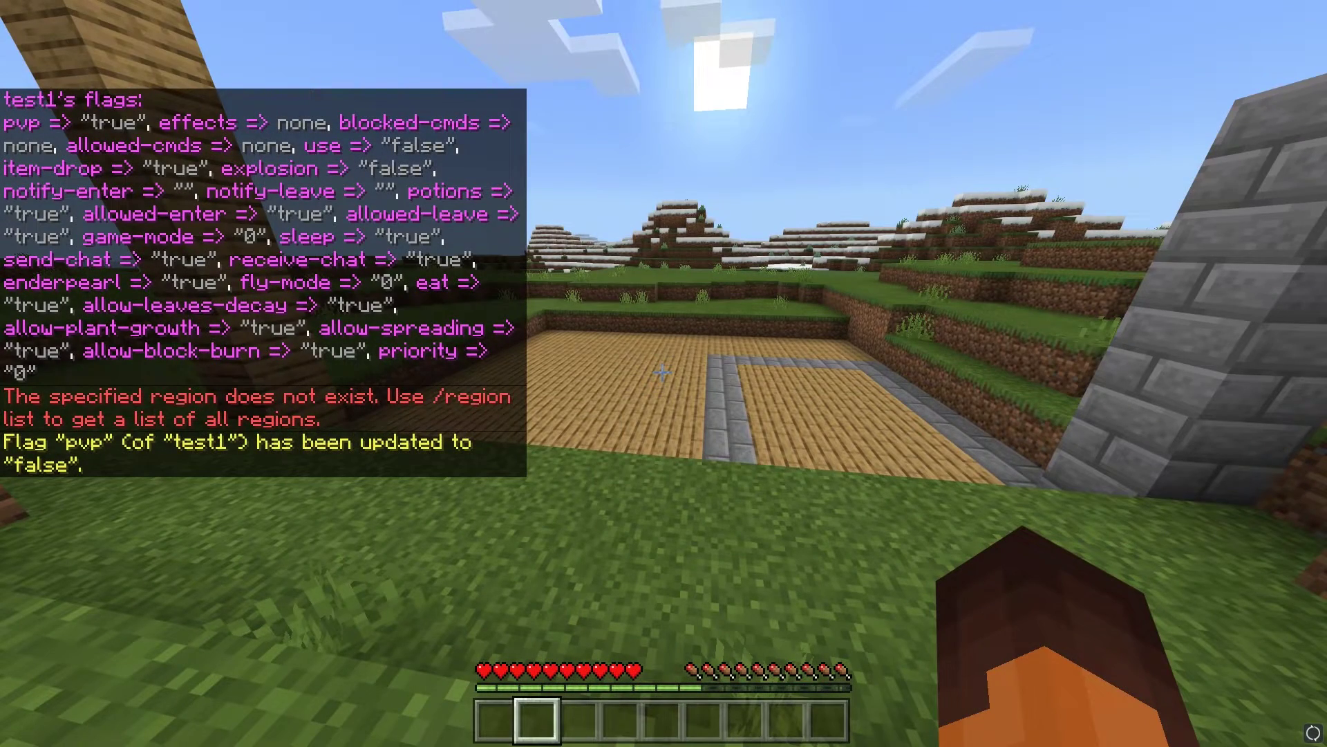
{"action": "key", "text": "d"}
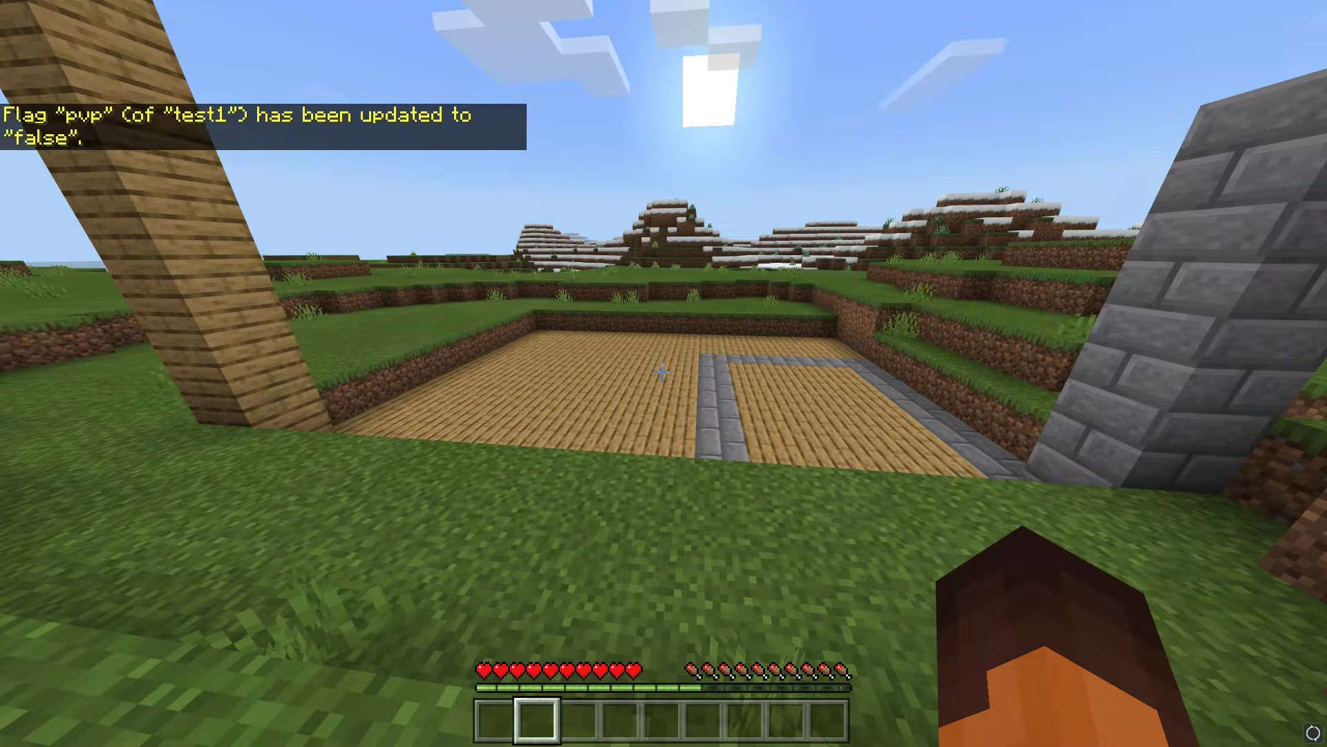
{"action": "key", "text": "s"}
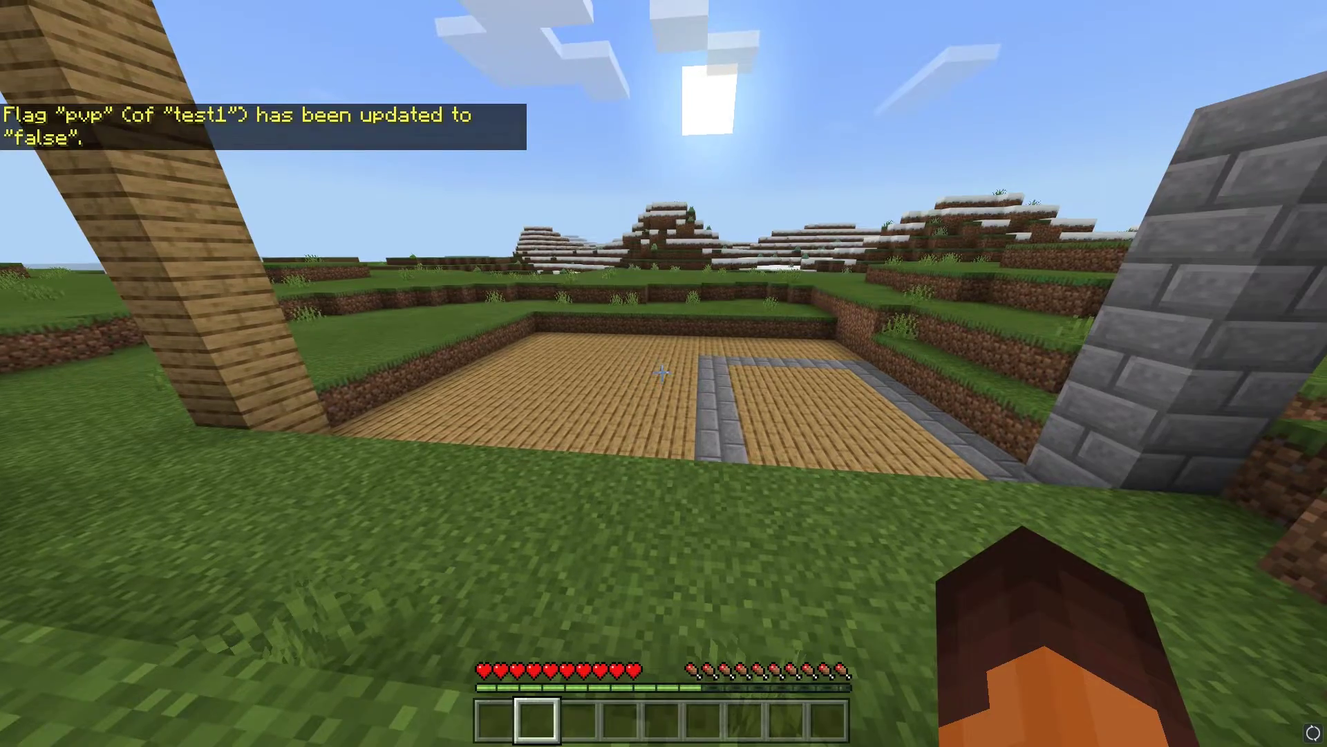
{"action": "key", "text": "a"}
{"action": "key", "text": "w"}
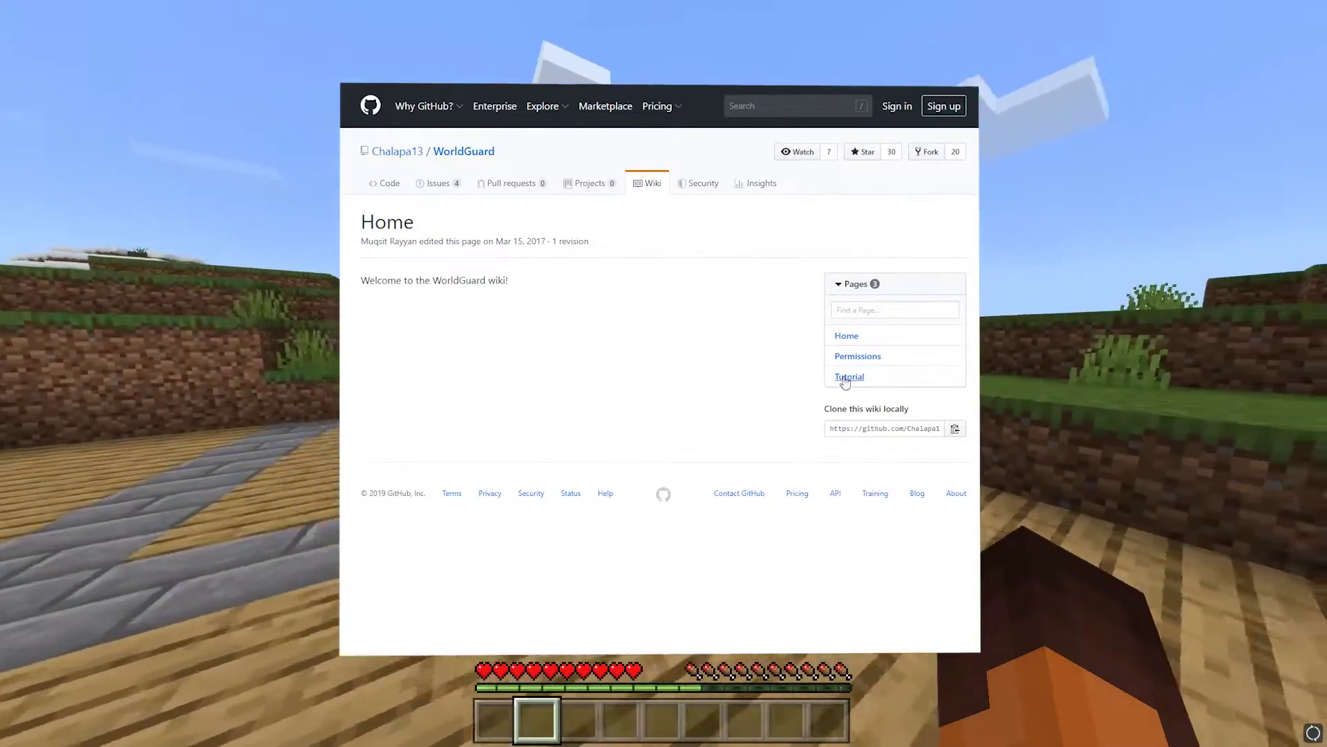
Open the Tutorial page of the WorldGuard wiki on GitHub and read its sections on permissions, creating and managing regions
{"action": "left_click", "coordinate": [846, 376]}
{"action": "key", "text": "a"}
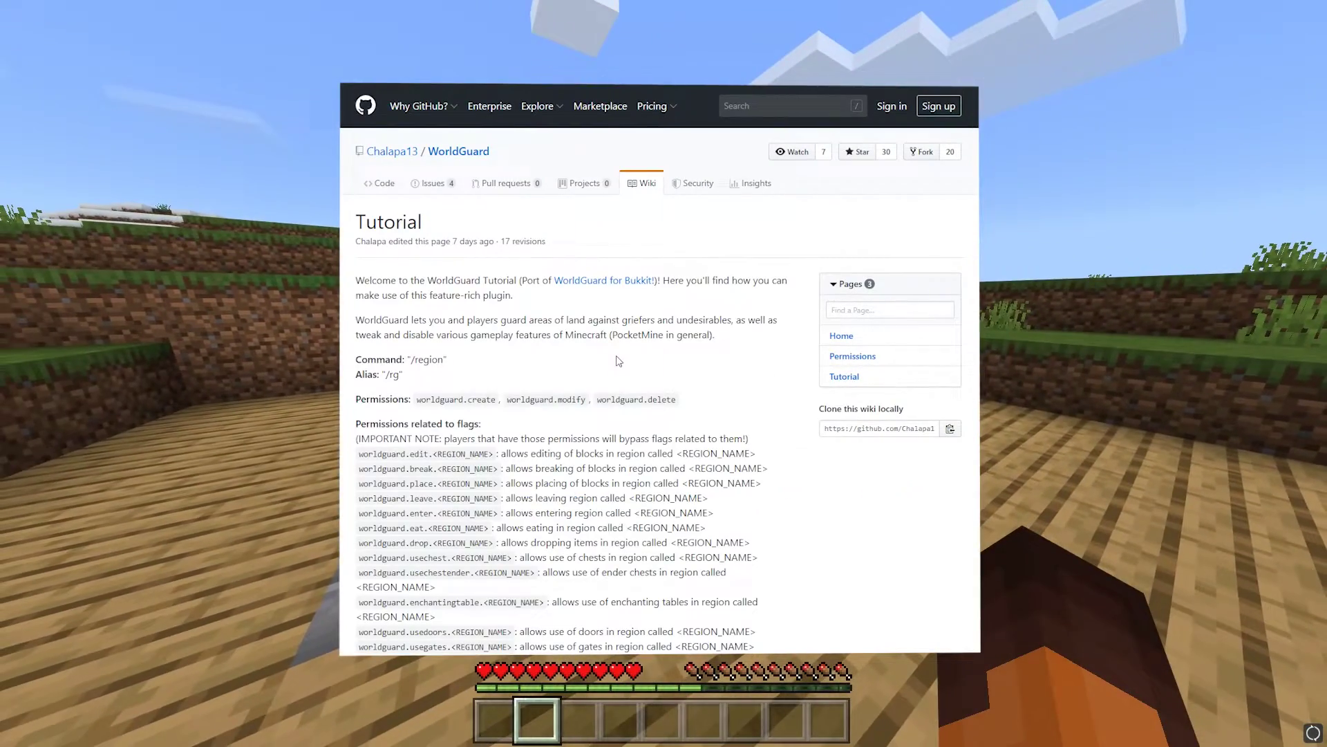
{"action": "scroll", "coordinate": [619, 360], "scroll_direction": "down", "scroll_amount": 12}
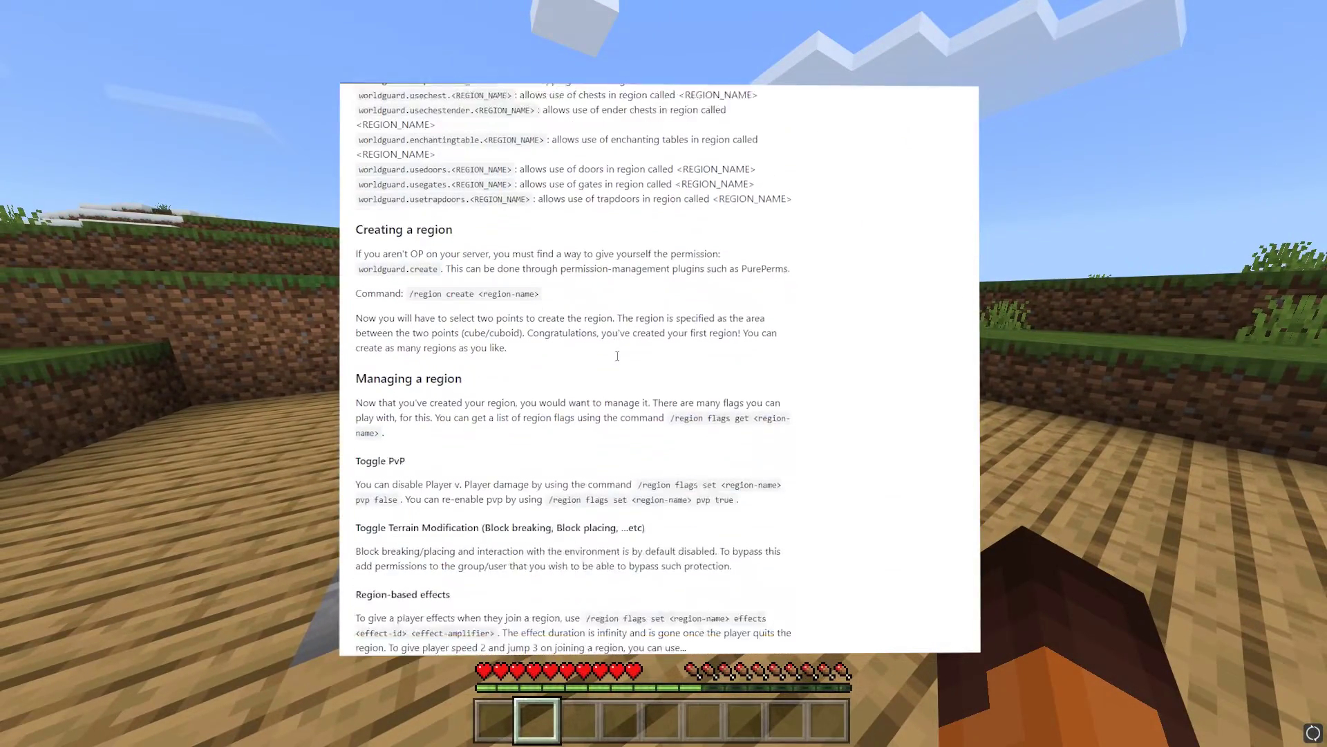
{"action": "scroll", "coordinate": [619, 356], "scroll_direction": "down", "scroll_amount": 3}
{"action": "key", "text": "Escape"}
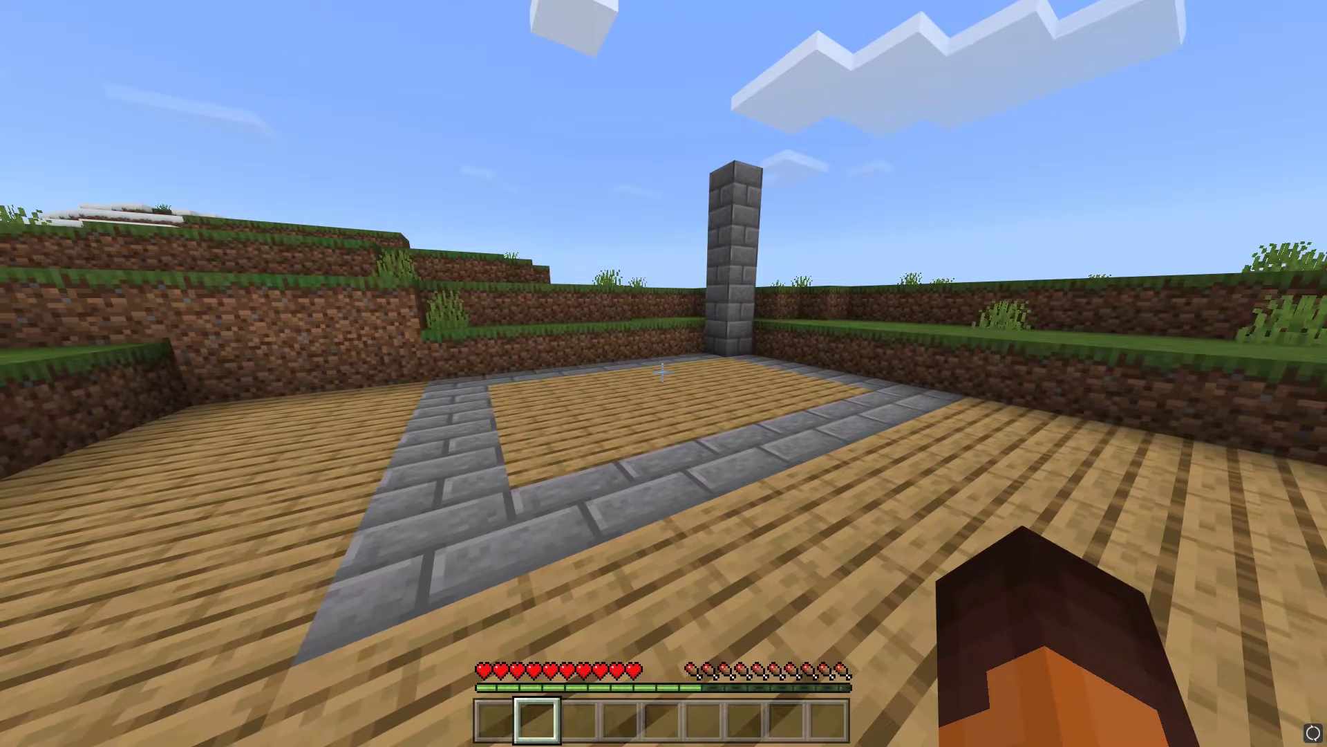
Create region test2 over the stone-brick outlined area, with corners at (-377, 63, 174) and the stone pillar's side (-370, 68, 169)
{"action": "key", "text": "slash"}
{"action": "type", "text": "region create test2"}
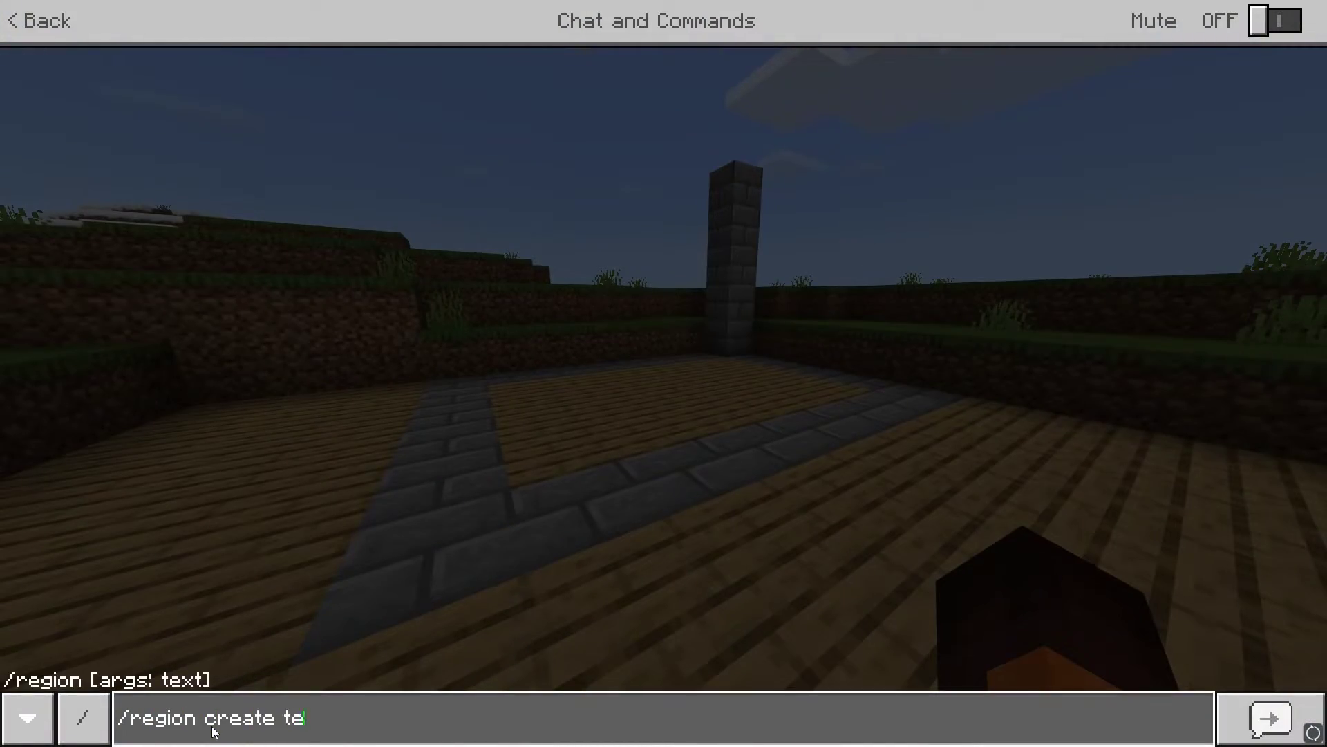
{"action": "key", "text": "Return"}
{"action": "right_click", "coordinate": [662, 373]}
{"action": "right_click", "coordinate": [662, 374]}
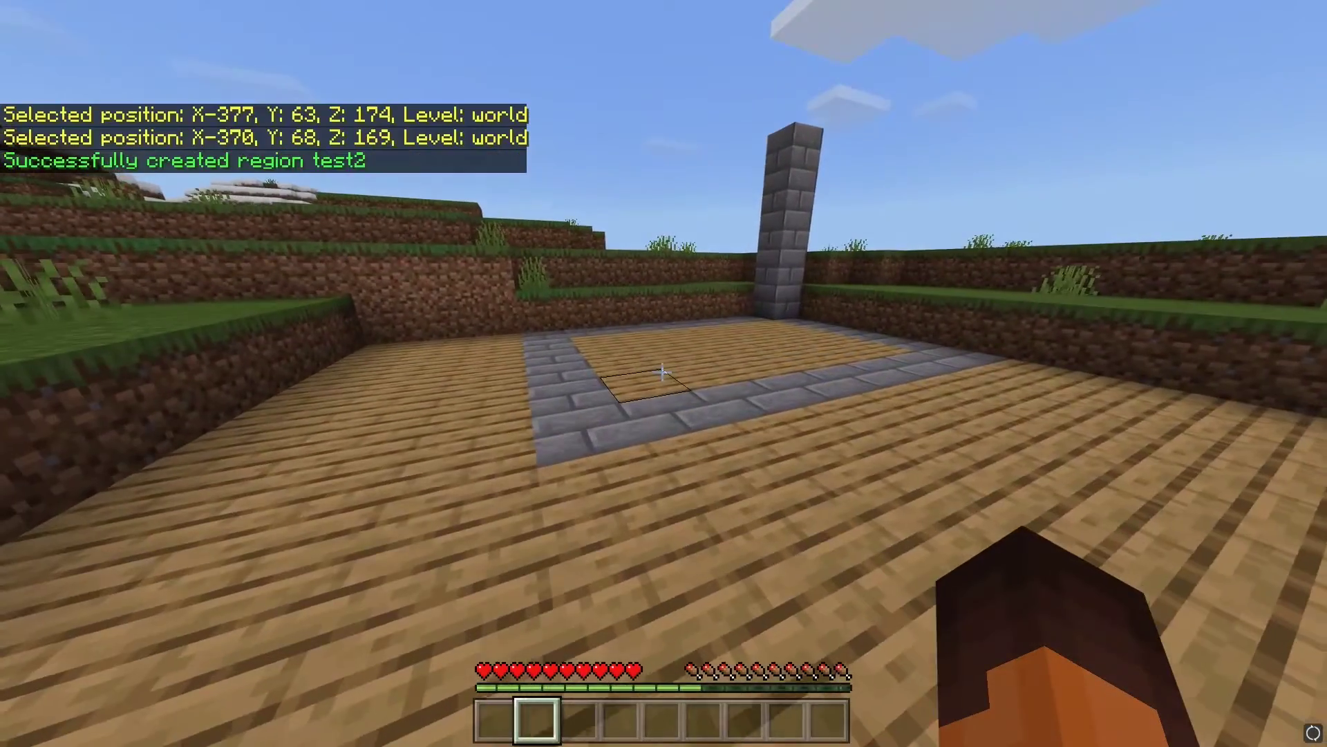
Set the priority flag of region test2 to 1 with the command /region flags set test2 priority 1
{"action": "key", "text": "slash"}
{"action": "type", "text": "region fl"}
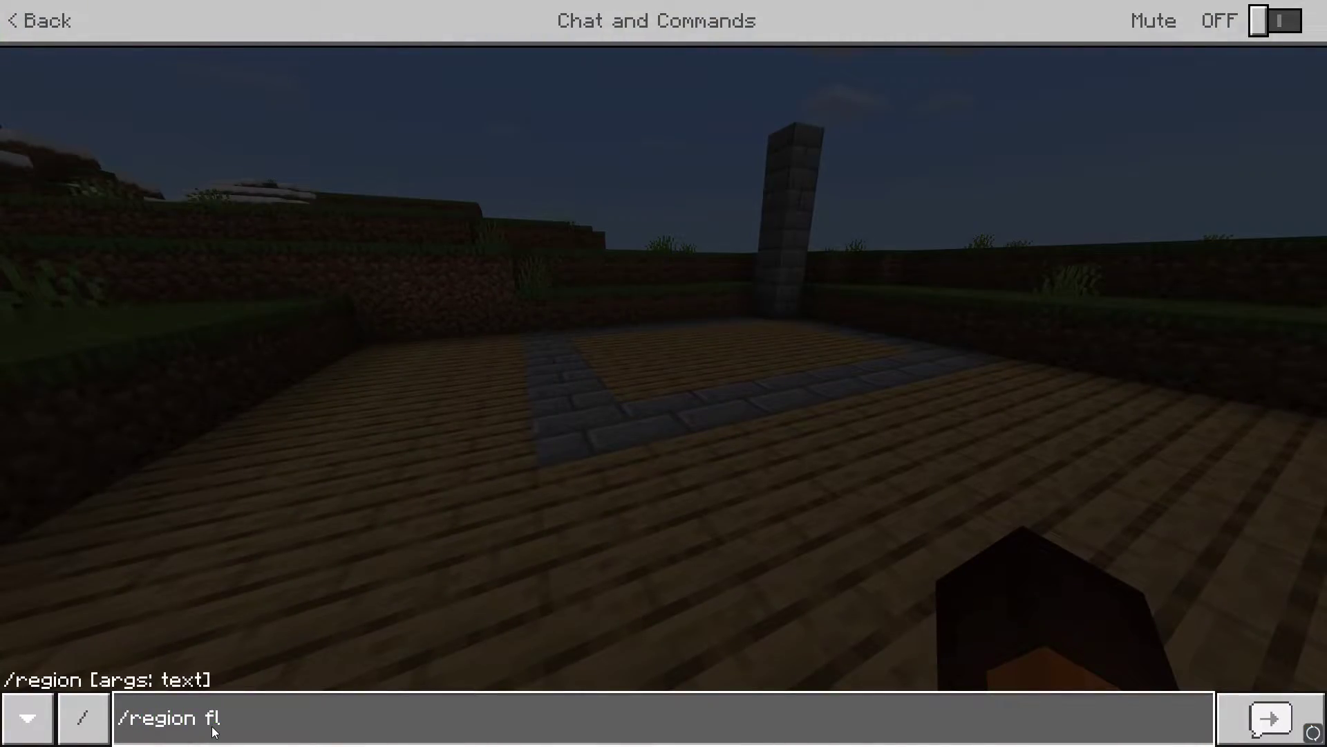
{"action": "type", "text": "ags set test"}
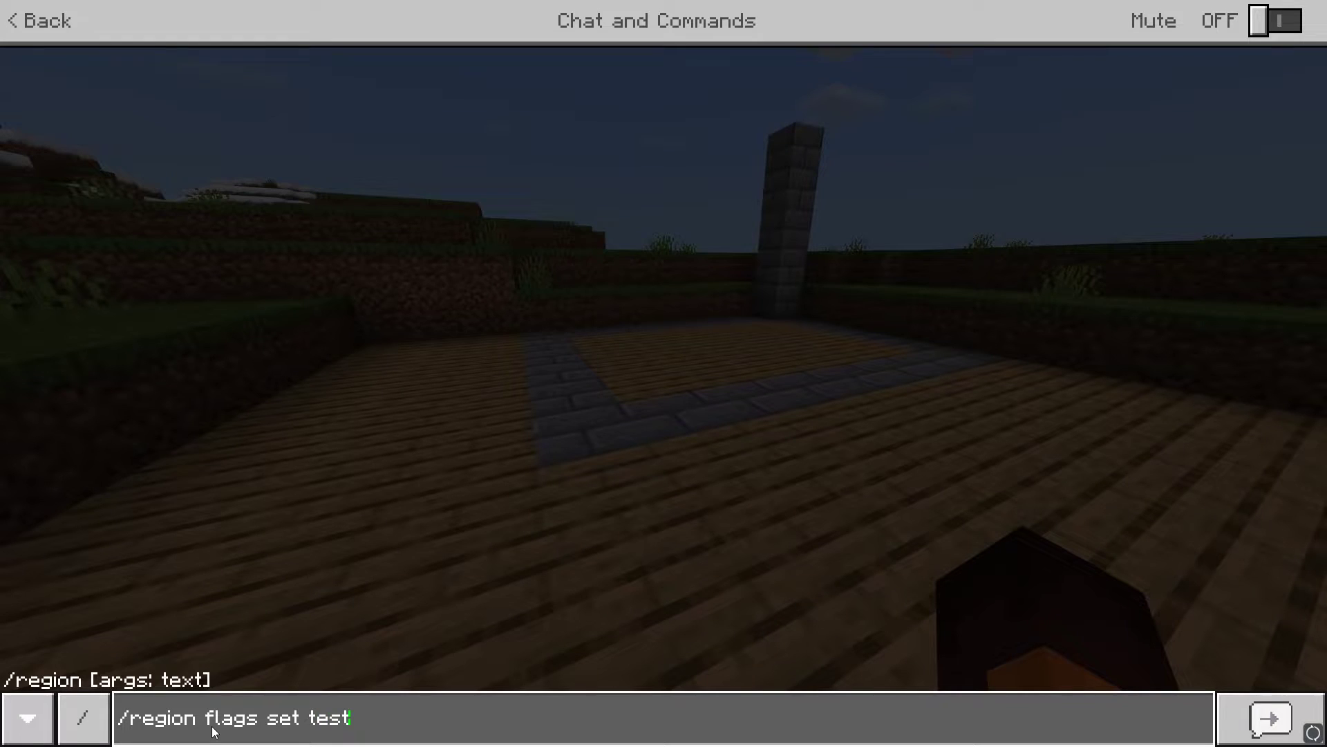
{"action": "type", "text": "2 priority 1"}
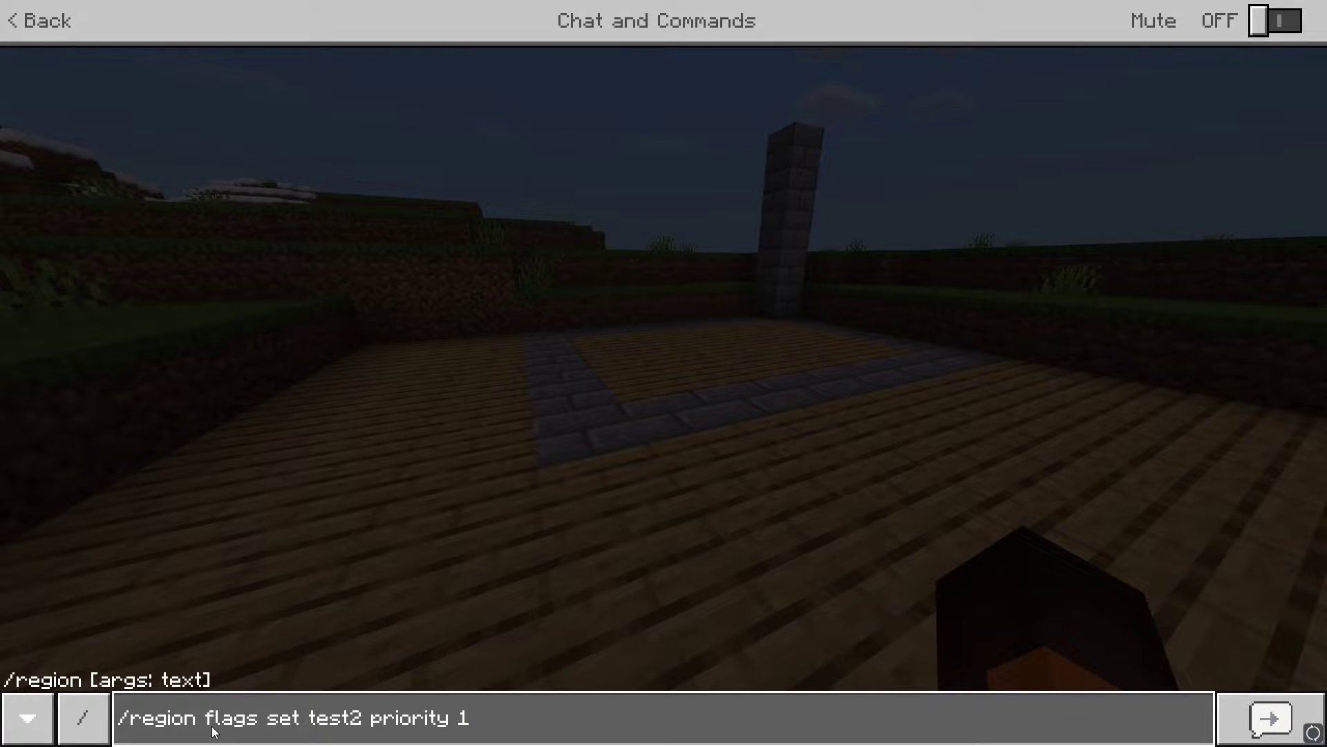
{"action": "key", "text": "Return"}
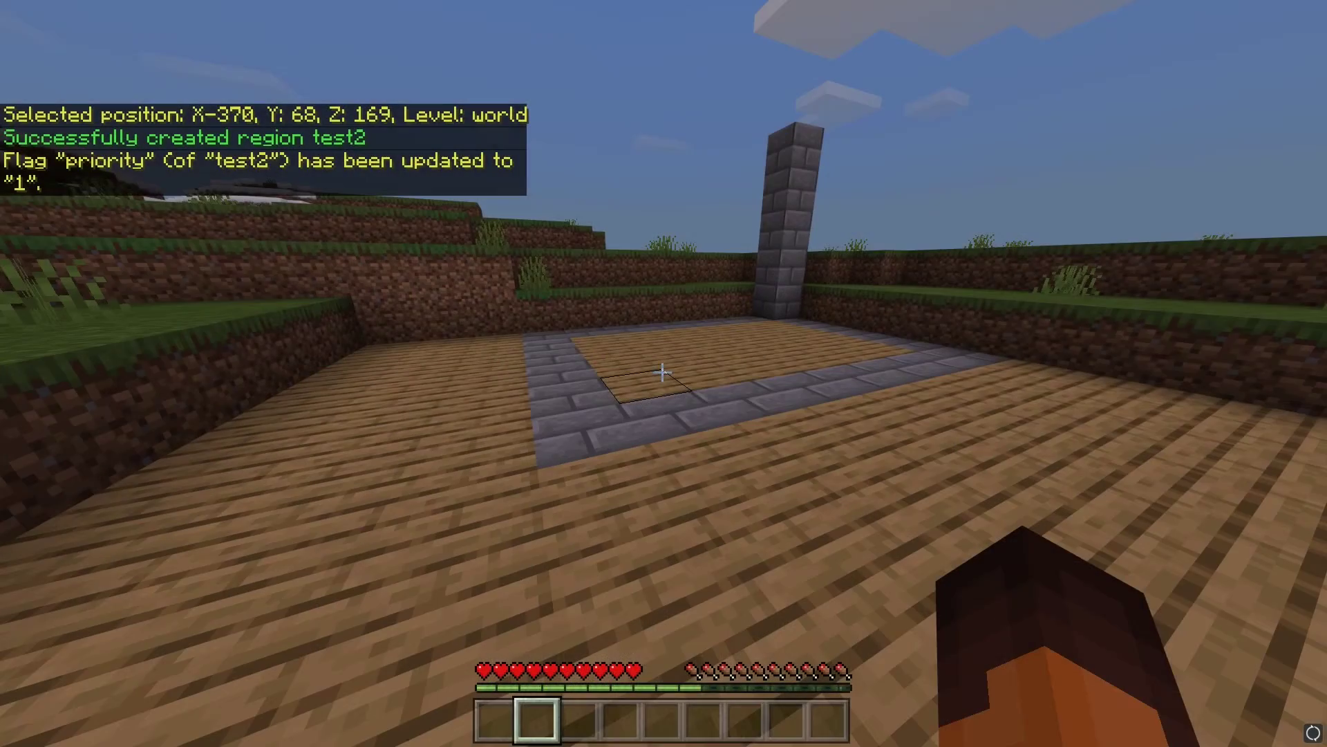
Walk around the plank floor to examine the stone-brick outlined region test2 and the wooden area surrounding it
{"action": "key", "text": "w"}
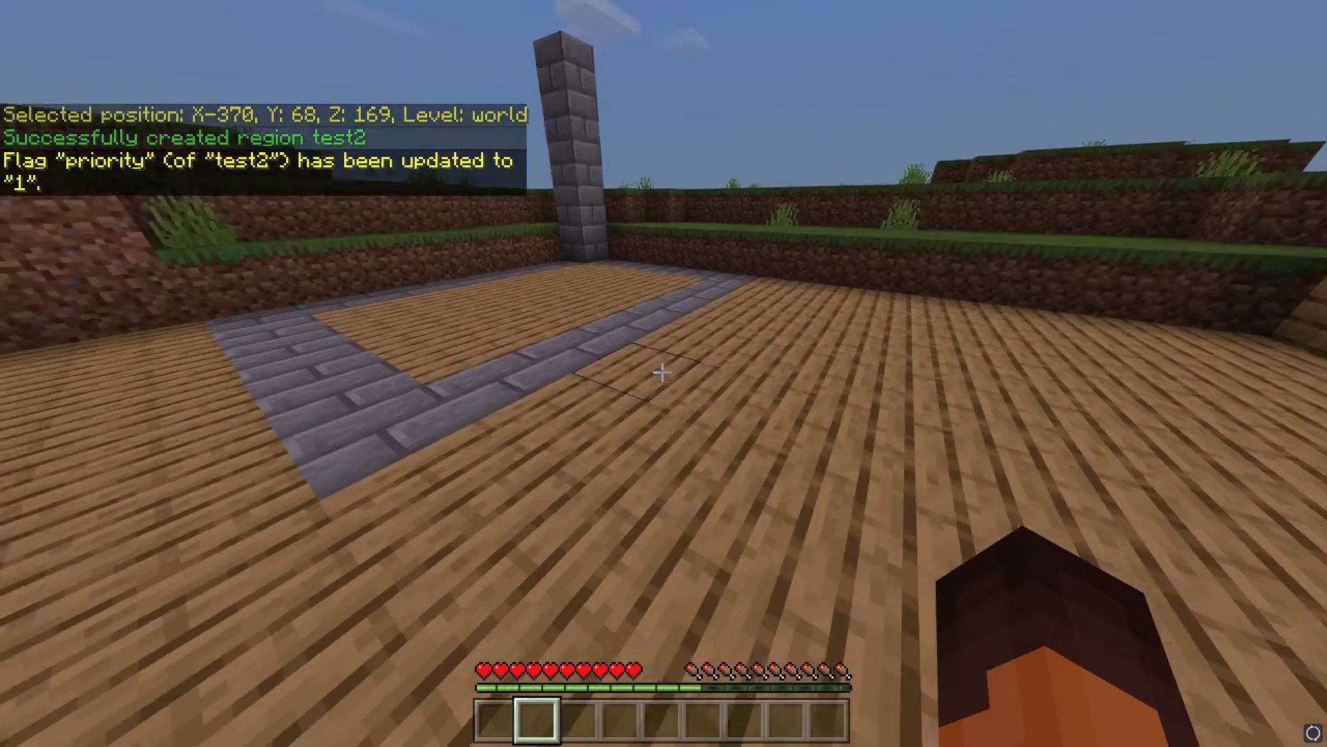
{"action": "key", "text": "s"}
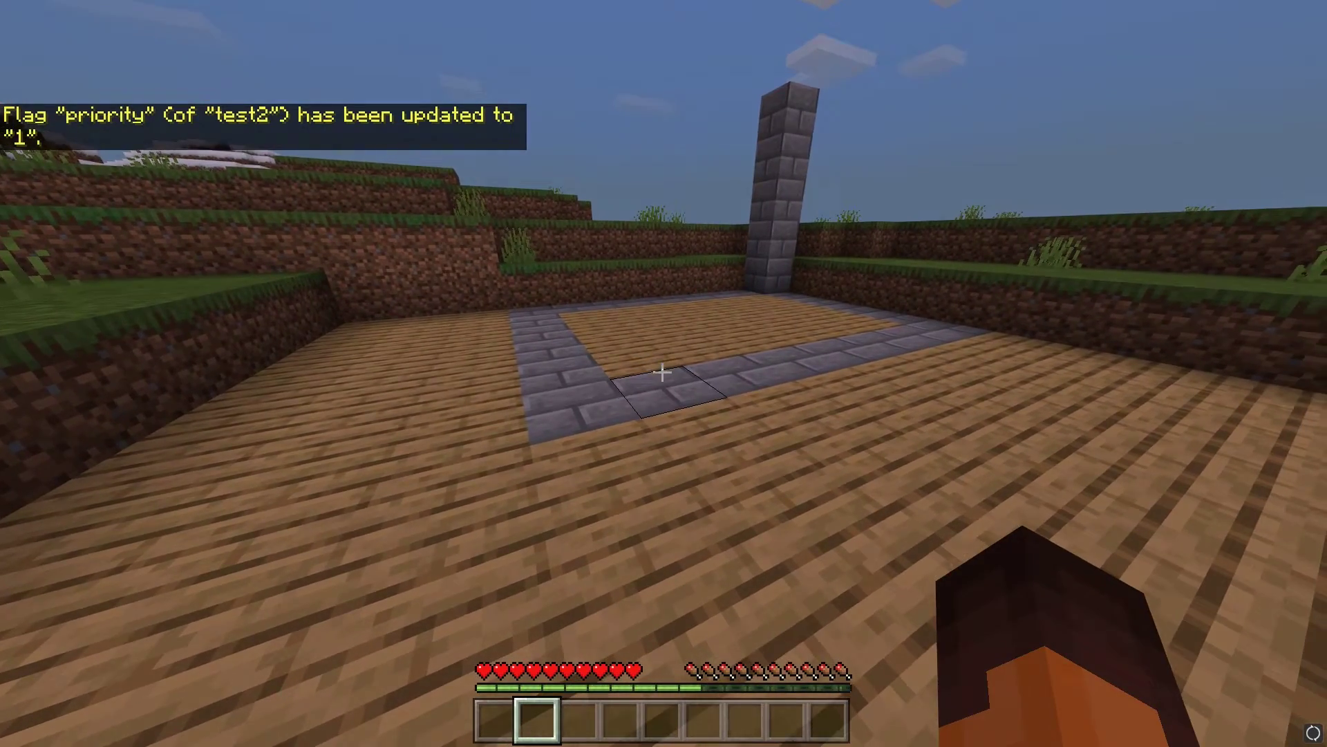
{"action": "key", "text": "a"}
{"action": "key", "text": "w"}
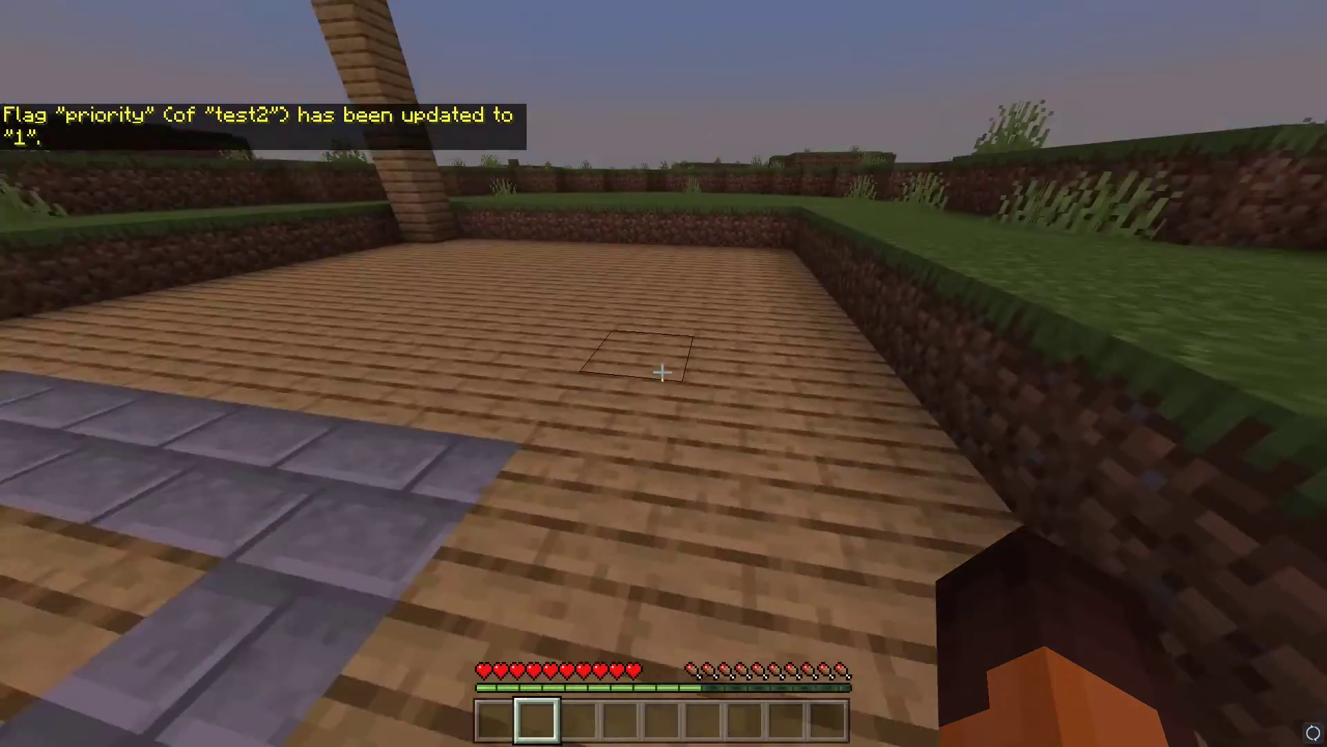
{"action": "key", "text": "s"}
{"action": "key", "text": "w"}
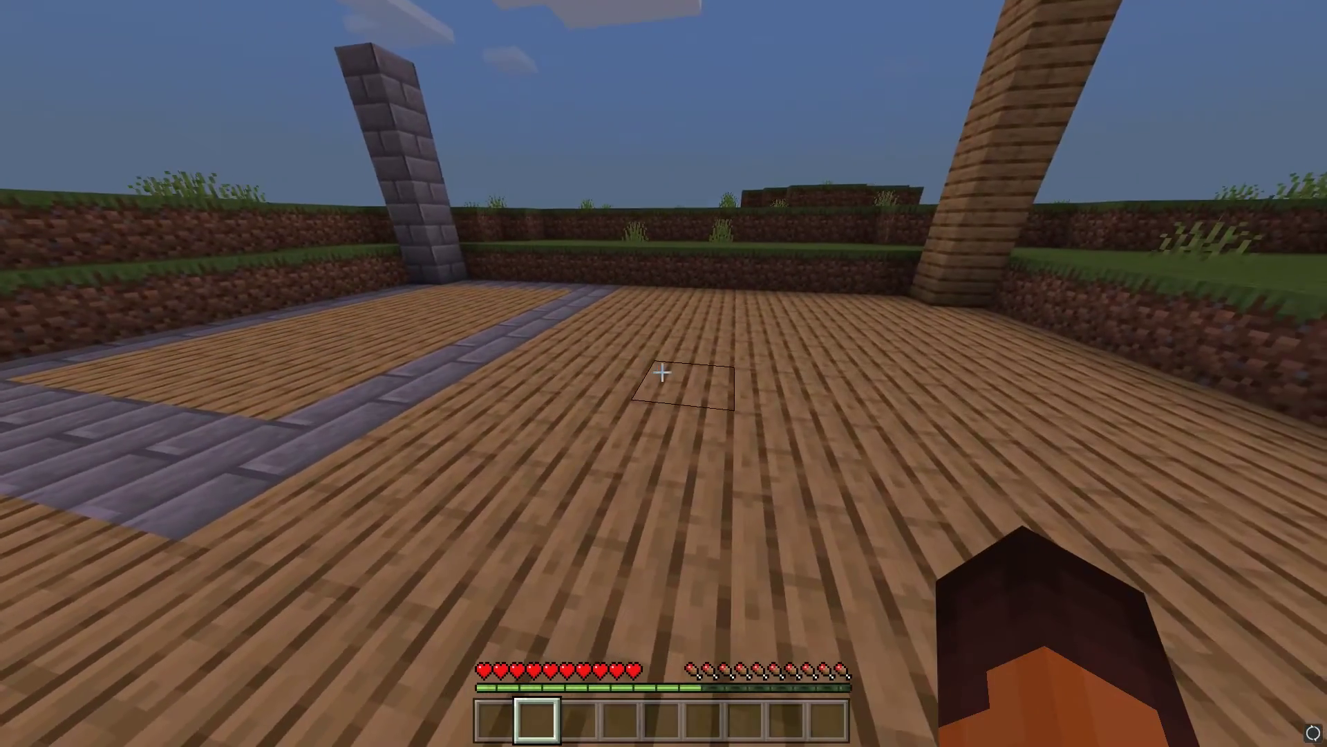
{"action": "key", "text": "s"}
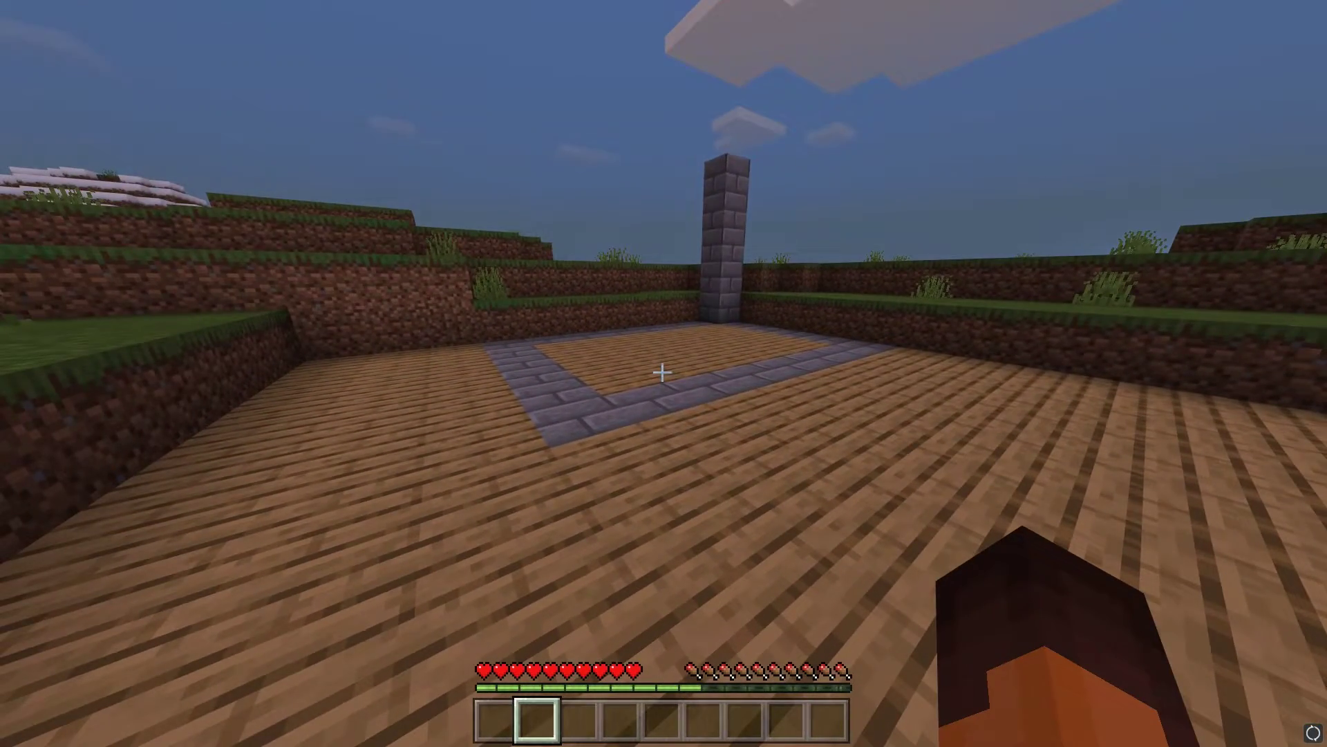
Climb out onto the grass to view both pillars and the regions from outside, and switch to the front-facing third-person camera
{"action": "key", "text": "w"}
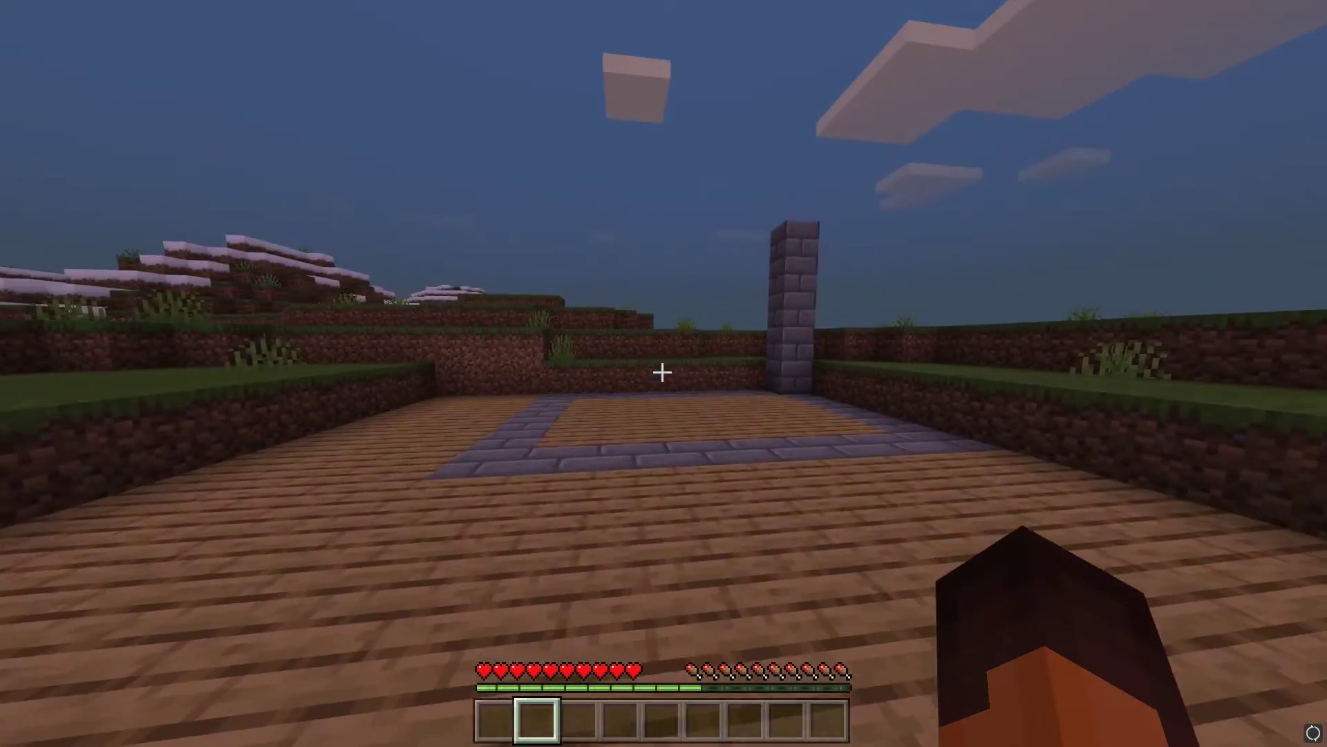
{"action": "key", "text": "w"}
{"action": "key", "text": "space"}
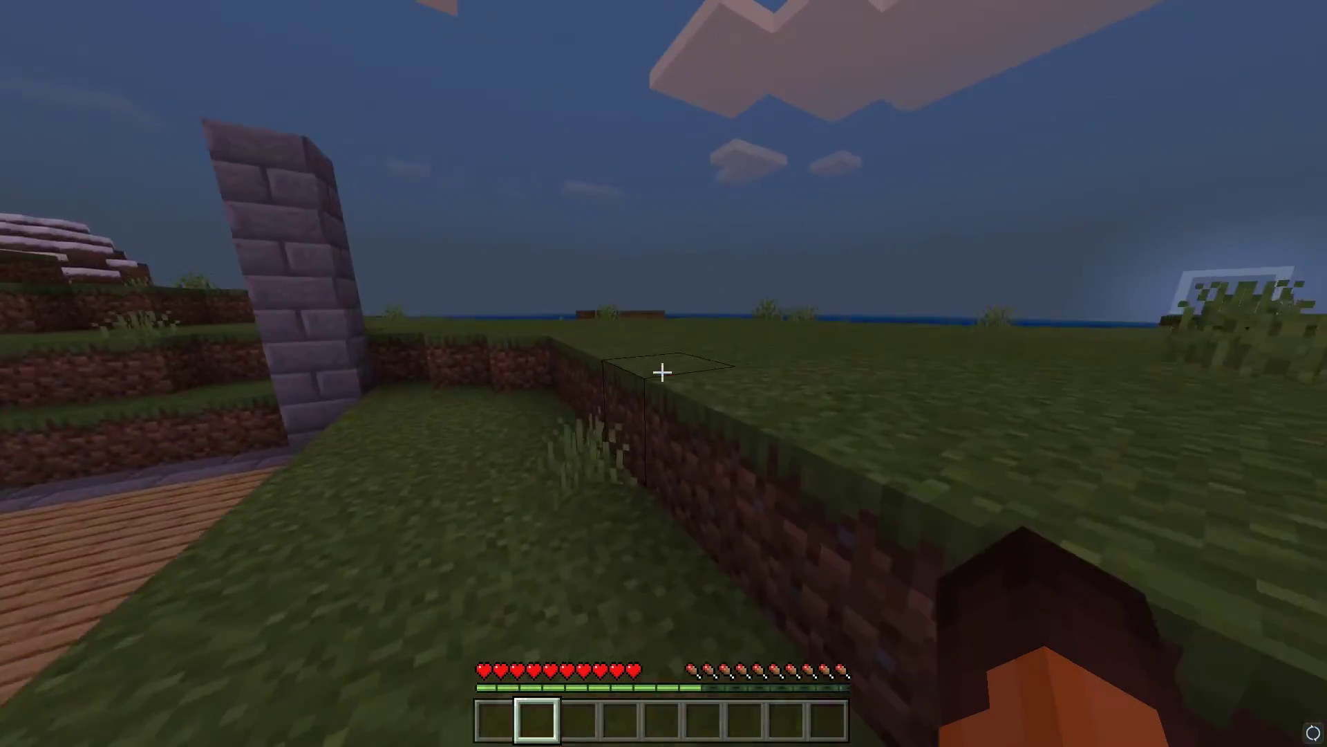
{"action": "key", "text": "s"}
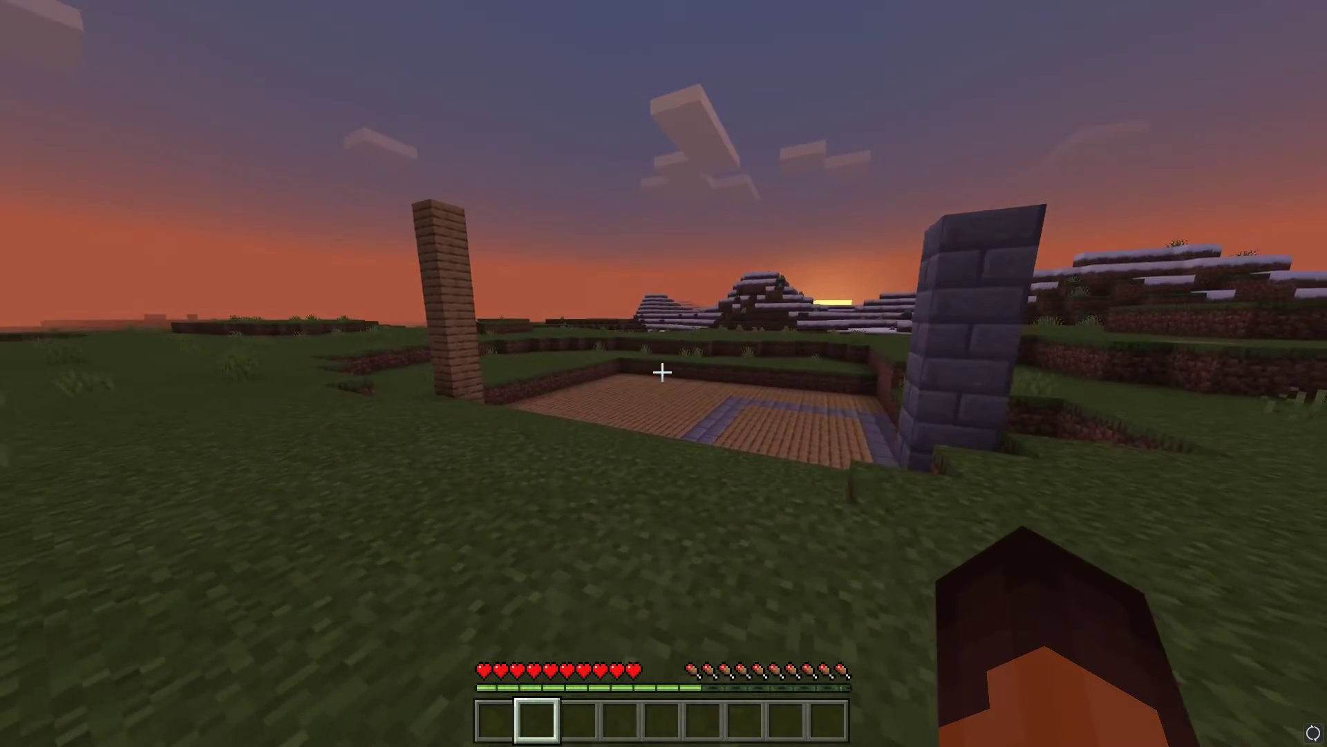
{"action": "key", "text": "w"}
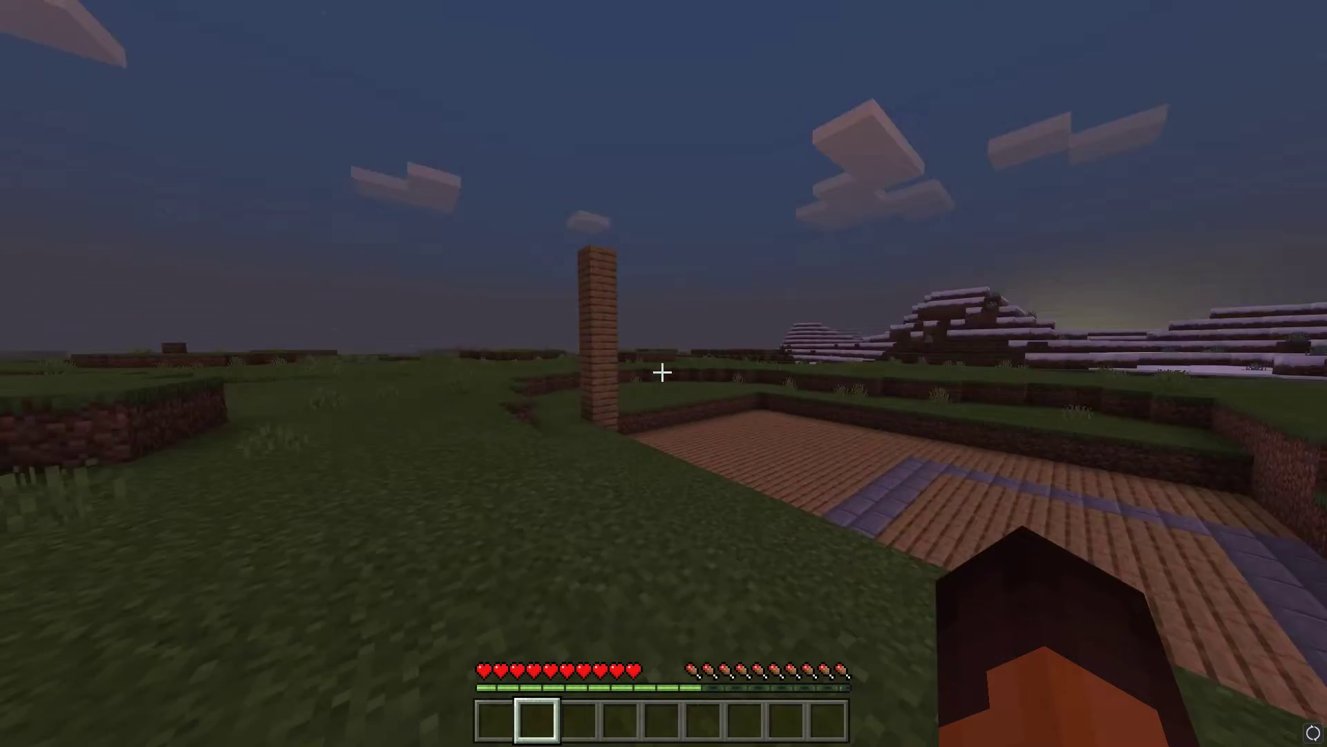
{"action": "key", "text": "F5"}
{"action": "key", "text": "F5"}
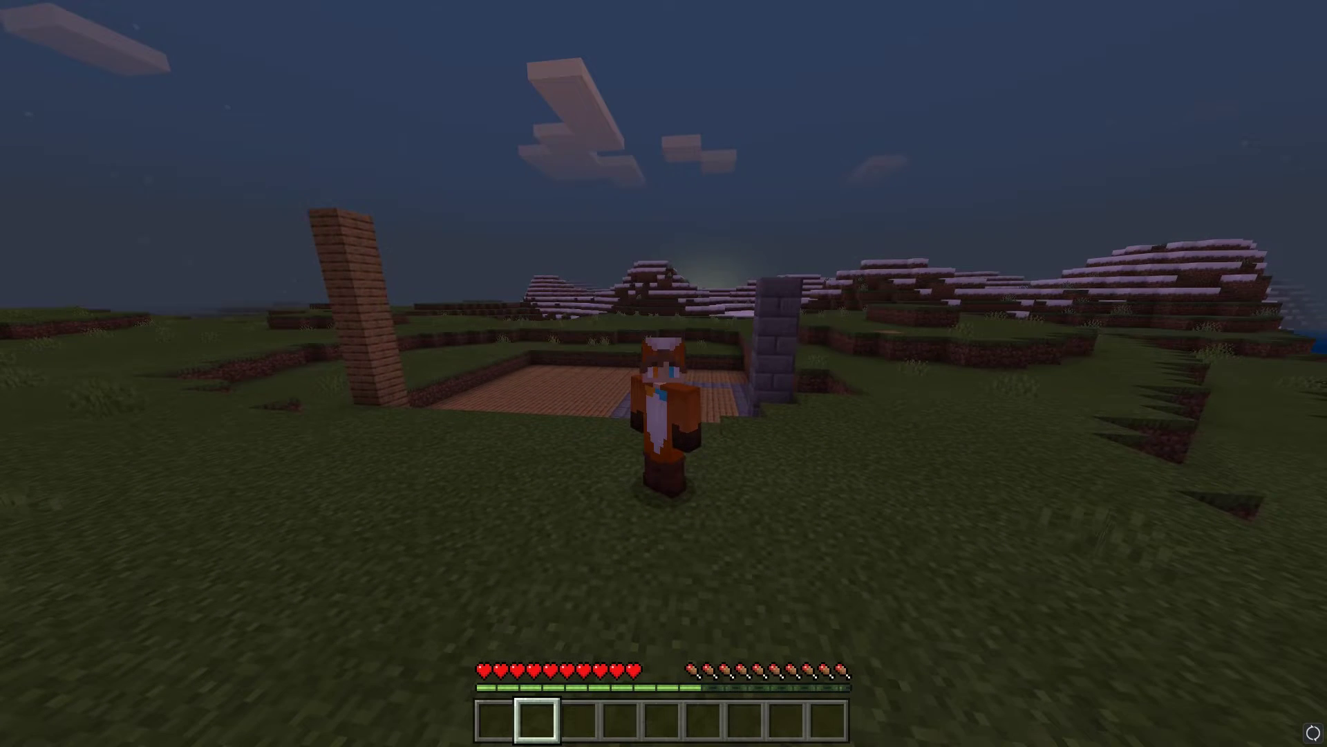